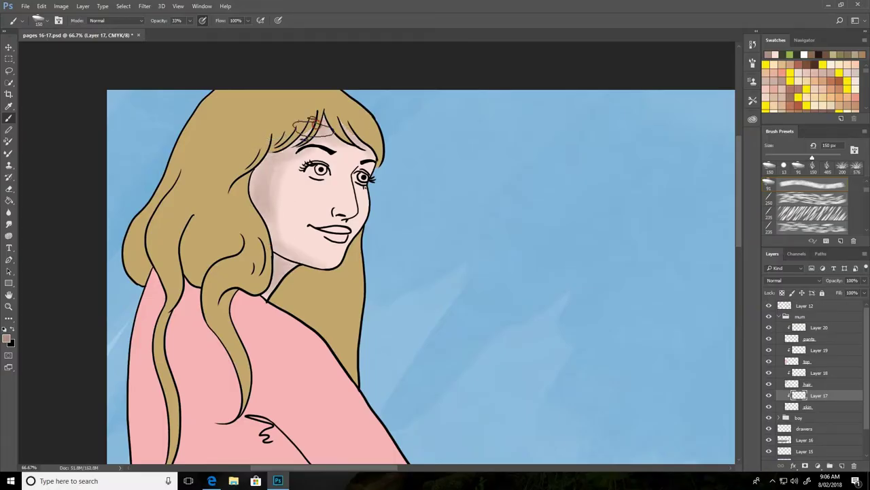
- Shrink the brush to 80 px for shading the woman's face
key("bracketleft")
key("bracketleft")
key("bracketleft")
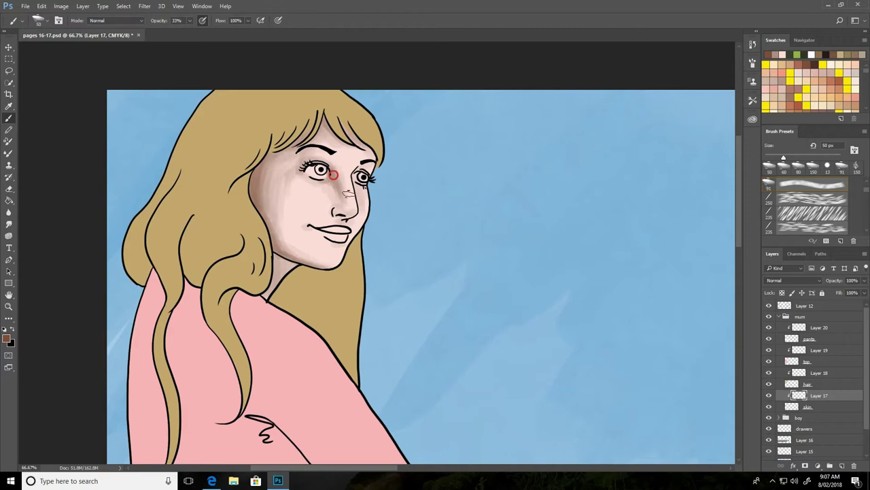
- Pick a dark brown and paint shadows on the woman's cheek, nose and arm
key("bracketright")
key("bracketright")
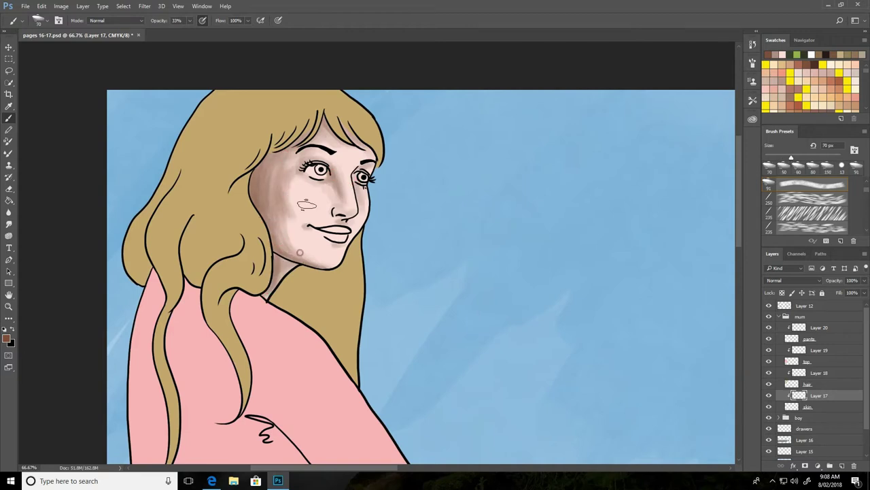
left_click(7, 338)
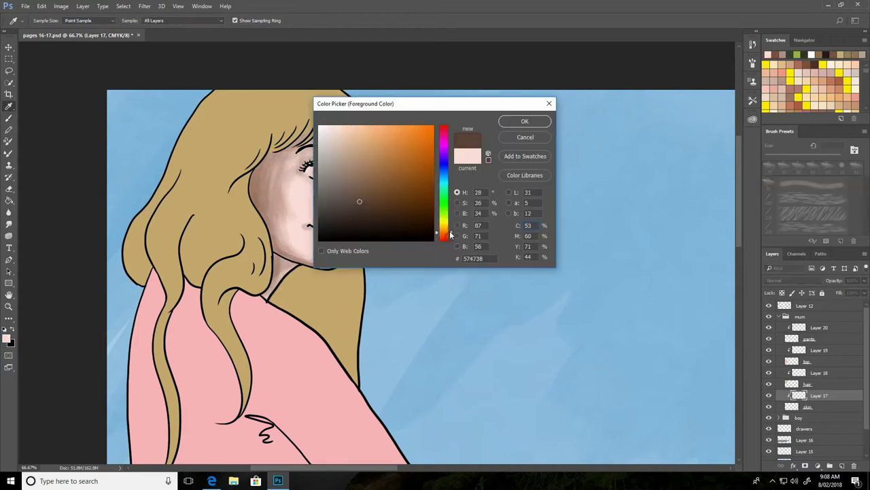
left_click(325, 111)
key("Return")
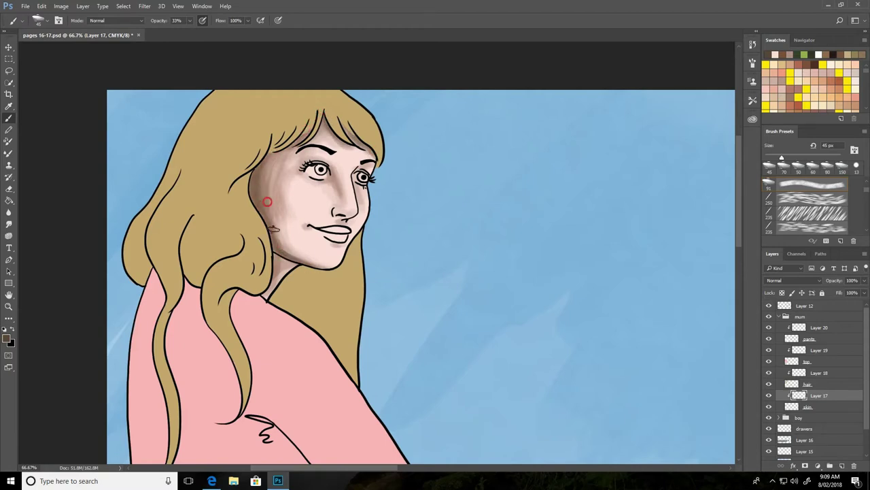
key("bracketleft")
key("bracketleft")
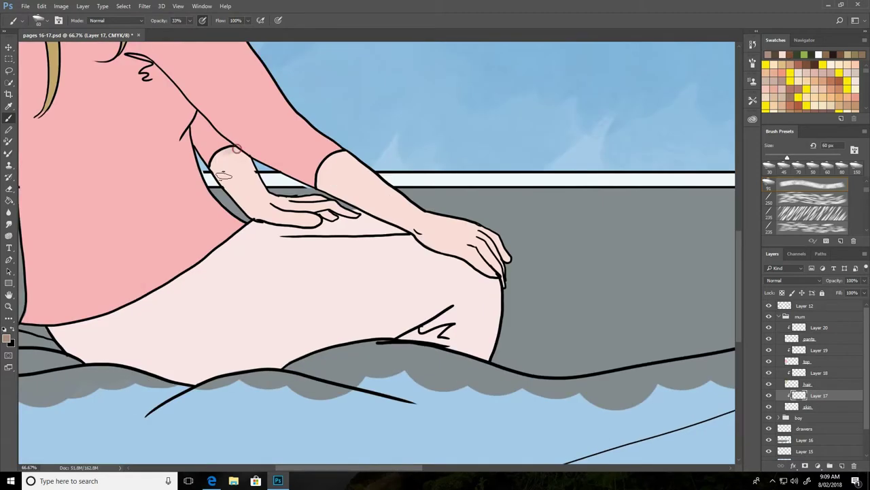
left_click_drag(225, 153, 252, 211)
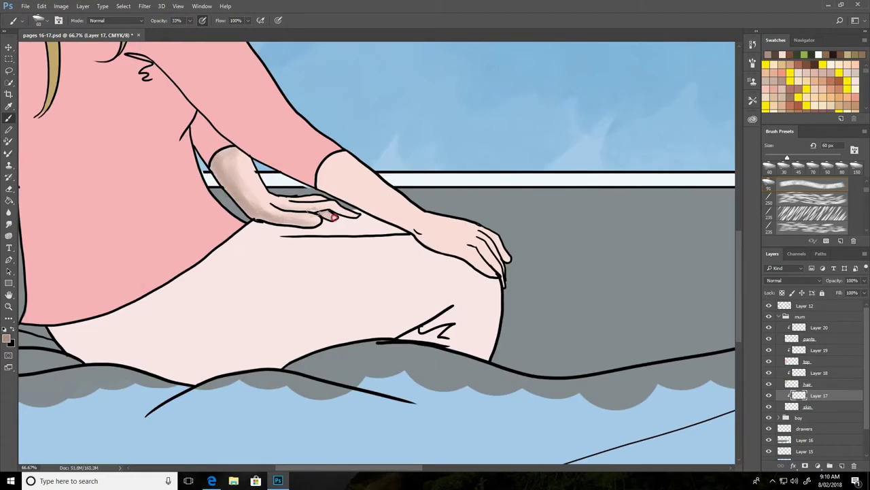
- Shade the woman's forearm near the elbow and her upper arm in brown
left_click_drag(422, 232, 347, 198)
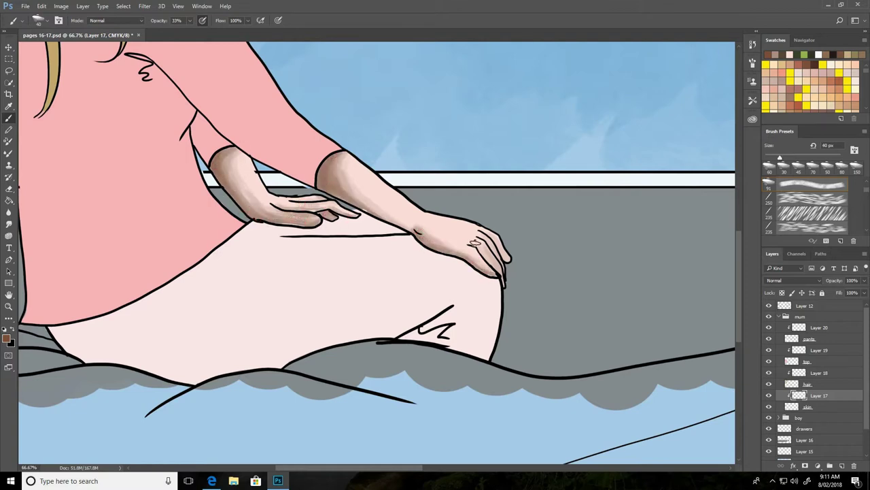
key("bracketright")
key("bracketright")
key("bracketright")
left_click_drag(217, 153, 275, 231)
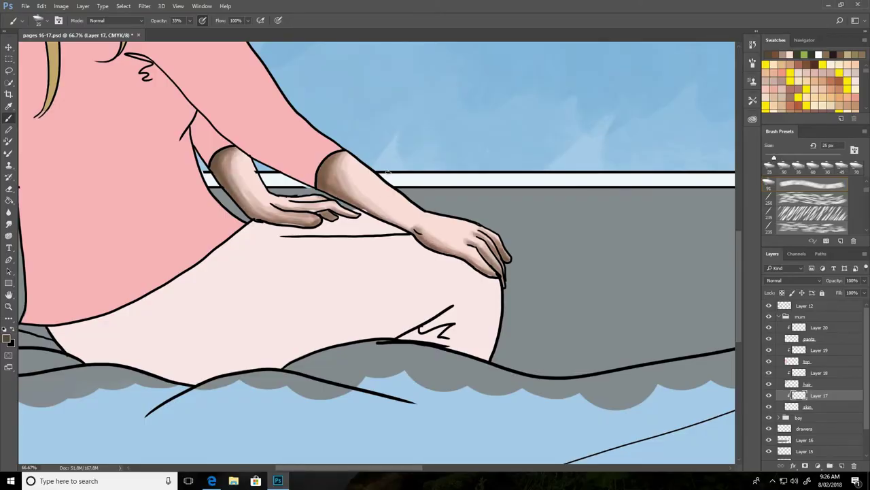
- Choose a pink painting colour for the cheek blush
left_click(9, 338)
left_click(353, 132)
key("Return")
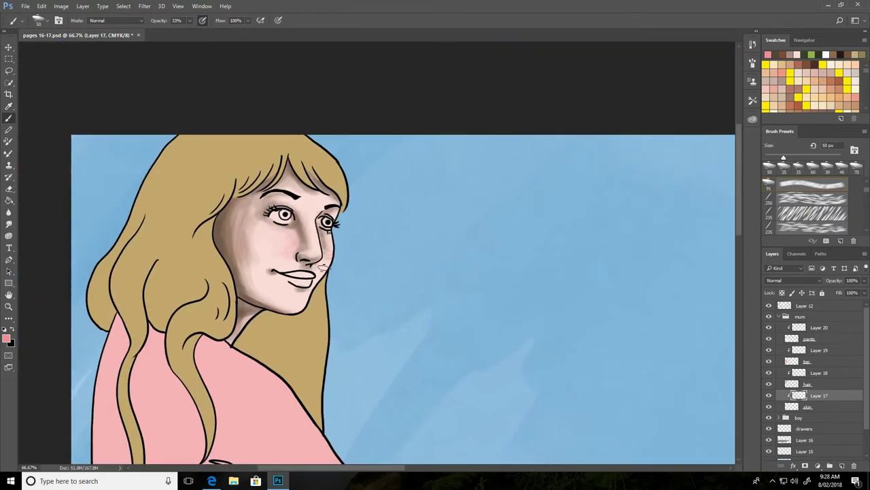
- Zoom in and paint the lips deeper pink at 100% opacity, with darker red shading
key("ctrl+plus")
key("ctrl+plus")
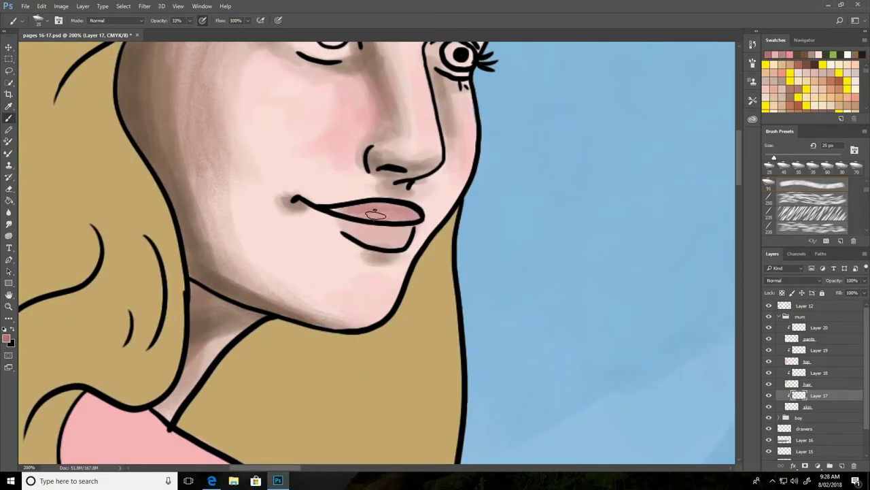
left_click_drag(197, 34, 221, 32)
left_click_drag(407, 231, 368, 229)
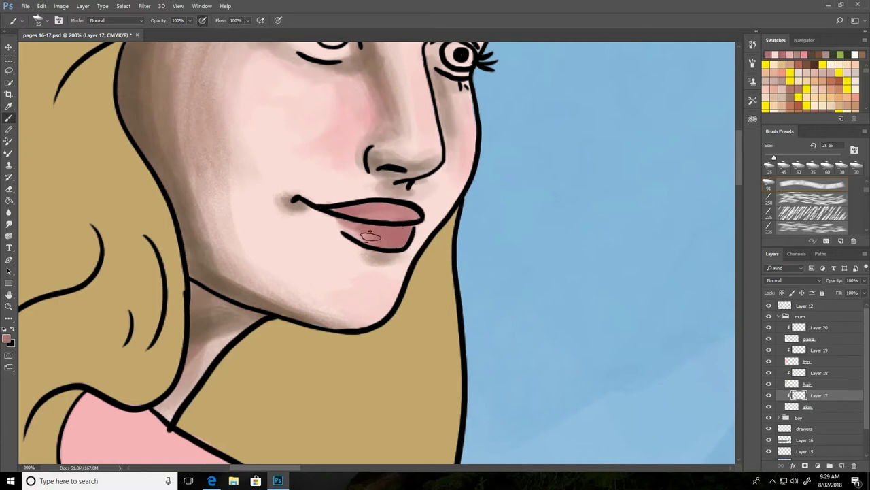
key("Return")
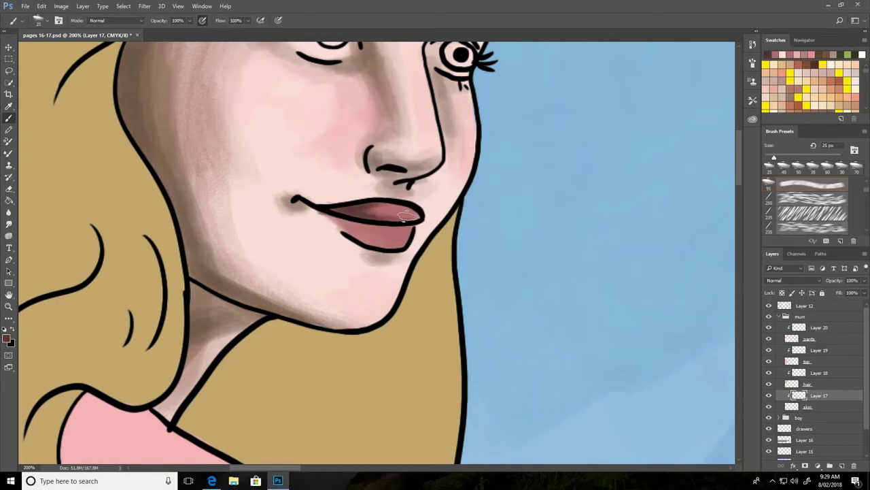
left_click(387, 209, "alt")
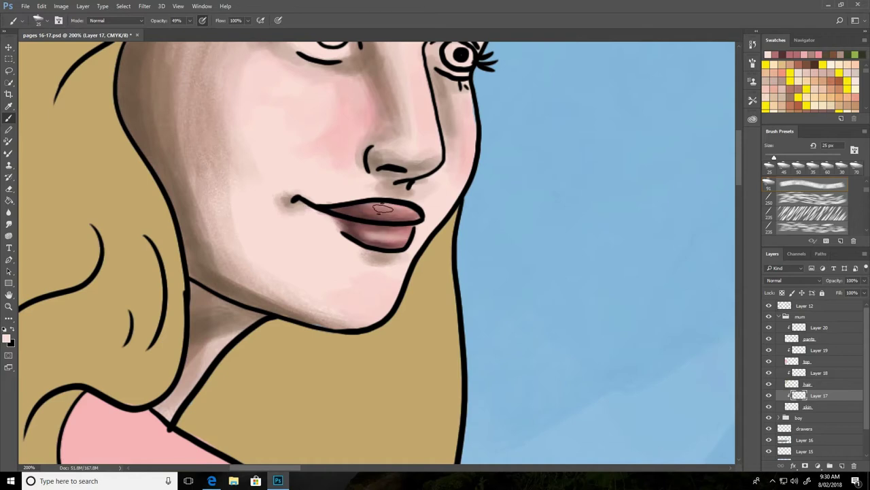
left_click_drag(383, 209, 367, 156)
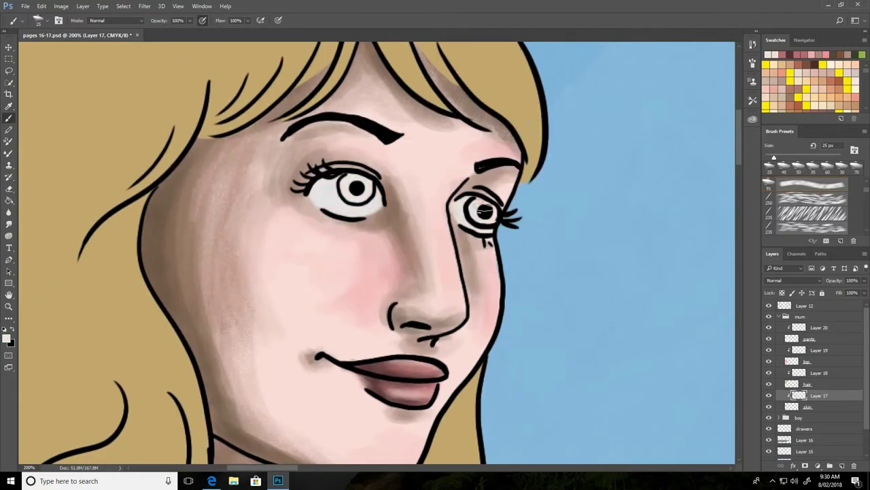
- Set black with a soft round brush at 68% opacity for the pupils
left_click(8, 339)
left_click(521, 120)
right_click(397, 95)
left_click(458, 145)
key("6")
key("8")
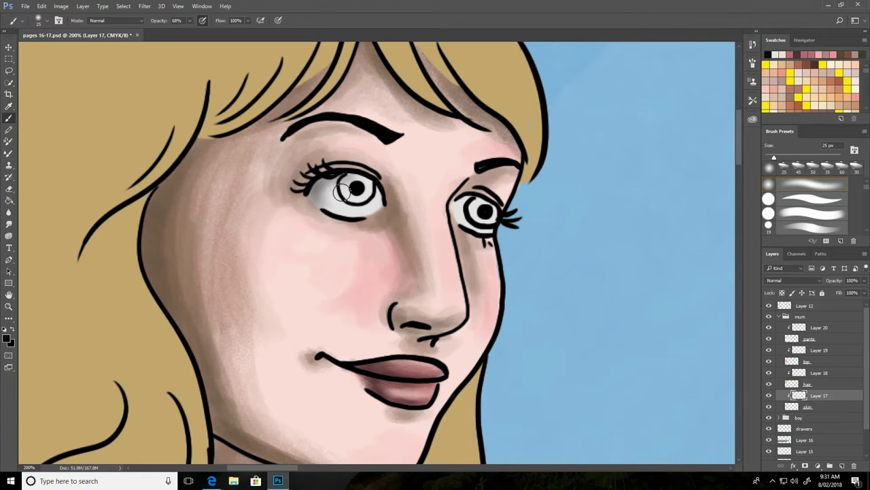
- Tint the irises amber with a 15 px brush, then choose a light pink colour
right_click(413, 165)
double_click(394, 225)
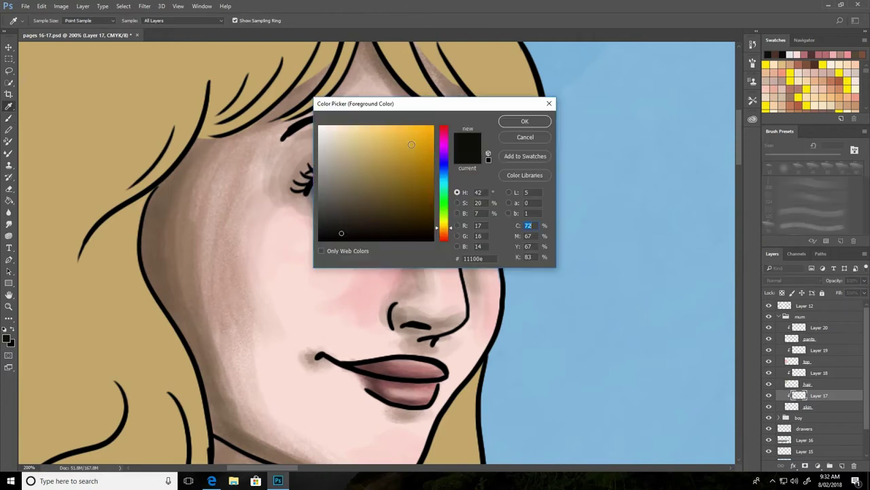
left_click_drag(361, 195, 346, 184)
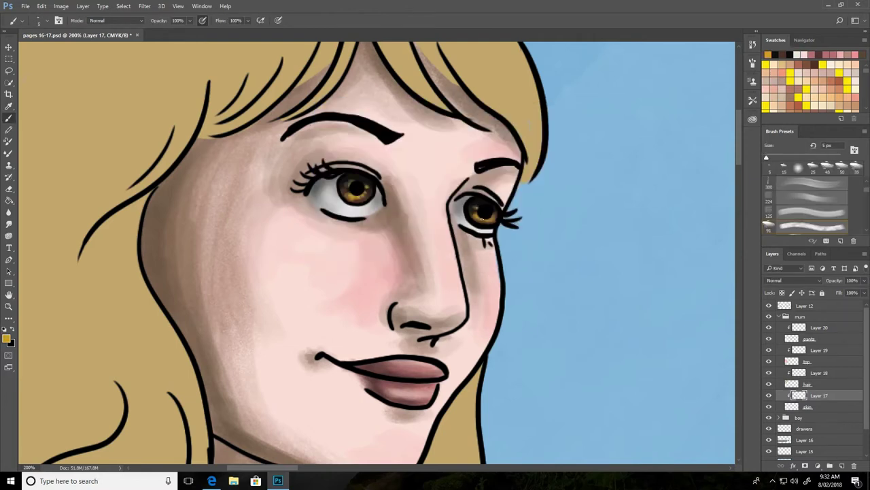
scroll(407, 252, "down", 3)
left_click(7, 338)
left_click(521, 117)
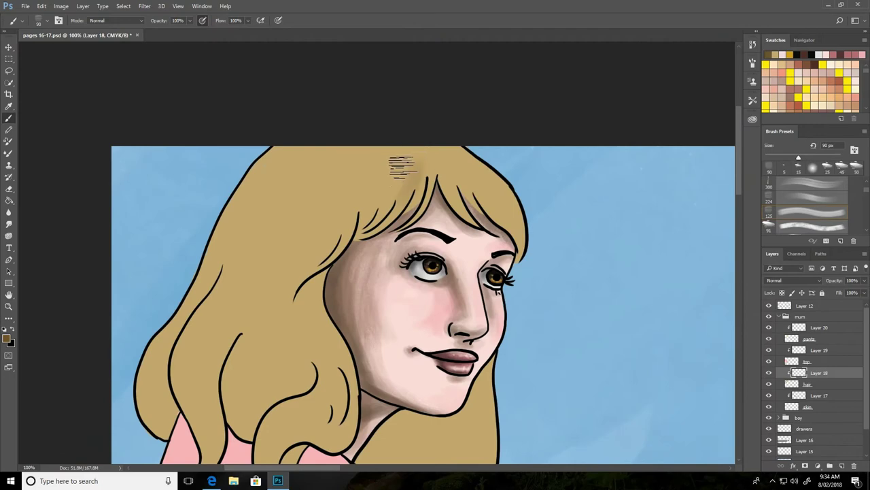
- Choose a new brush and paint dark shading strokes down the woman's hair
right_click(401, 167)
mouse_move(710, 197)
left_mouse_down()
mouse_move(709, 395)
mouse_move(712, 220)
left_mouse_up()
key("Return")
mouse_move(331, 220)
left_mouse_down()
mouse_move(296, 282)
mouse_move(303, 390)
left_mouse_up()
left_click_drag(291, 410, 327, 274)
left_click_drag(327, 235, 268, 279)
left_click_drag(232, 156, 183, 299)
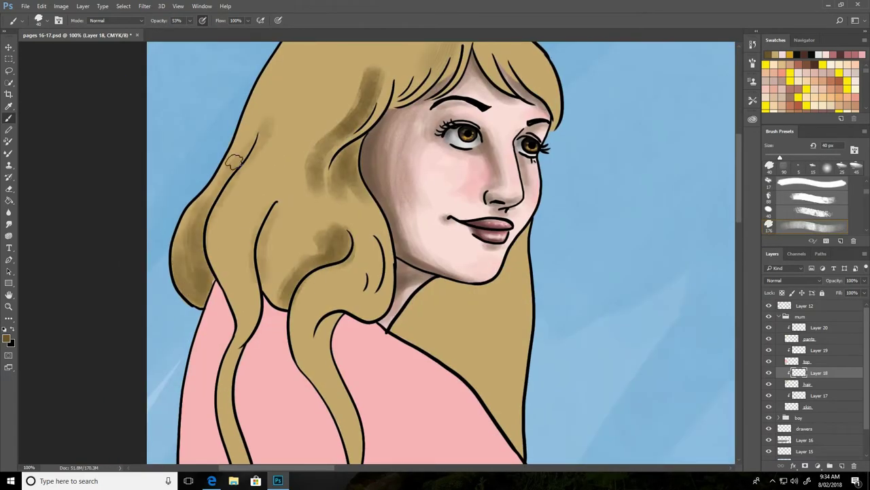
scroll(306, 306, "down", 5)
scroll(306, 306, "up", 4)
left_click_drag(469, 326, 444, 268)
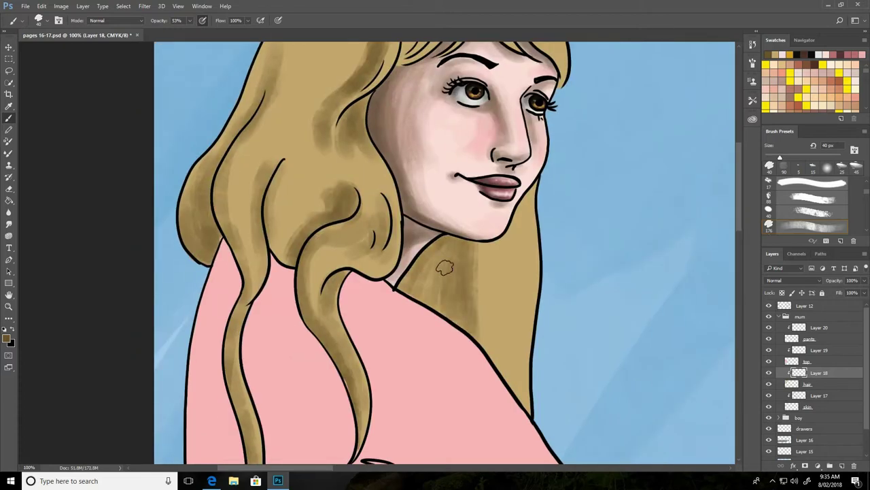
scroll(445, 268, "up", 5)
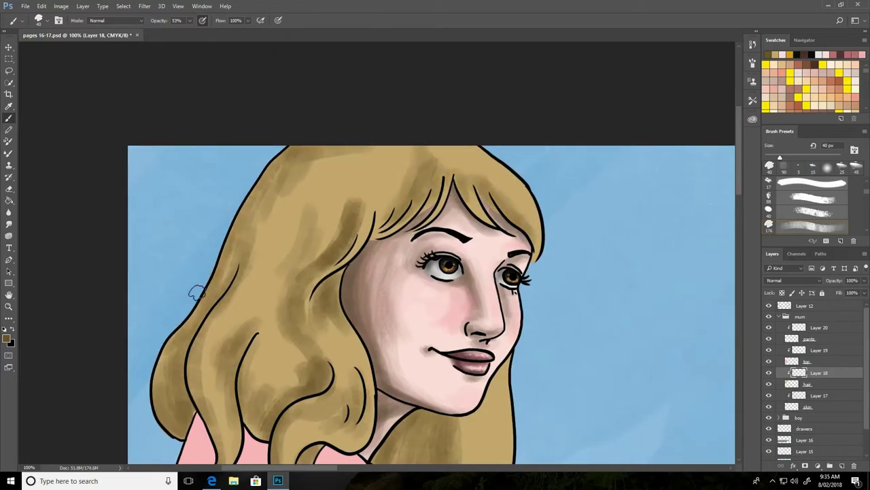
- Darken the left side of the hair with dark brown strands
left_click_drag(265, 170, 218, 299)
mouse_move(234, 265)
left_mouse_down()
mouse_move(172, 412)
mouse_move(252, 340)
left_mouse_up()
left_click_drag(292, 157, 319, 415)
scroll(286, 304, "down", 5)
left_click_drag(204, 142, 197, 374)
left_click_drag(367, 211, 428, 289)
left_click_drag(340, 170, 333, 235)
left_click_drag(245, 132, 231, 217)
scroll(282, 225, "down", 4)
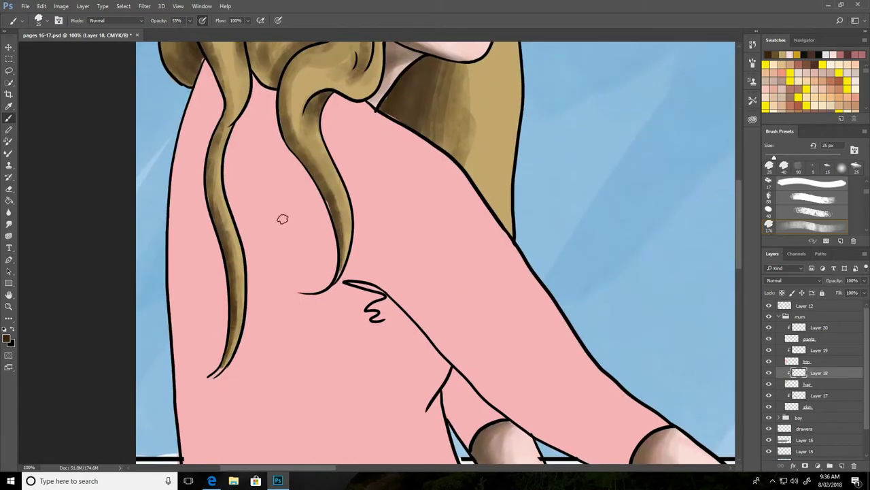
scroll(282, 219, "up", 7)
- Deepen the hair shadows beside the face and behind the neck
left_click_drag(340, 238, 333, 160)
left_click_drag(381, 109, 326, 224)
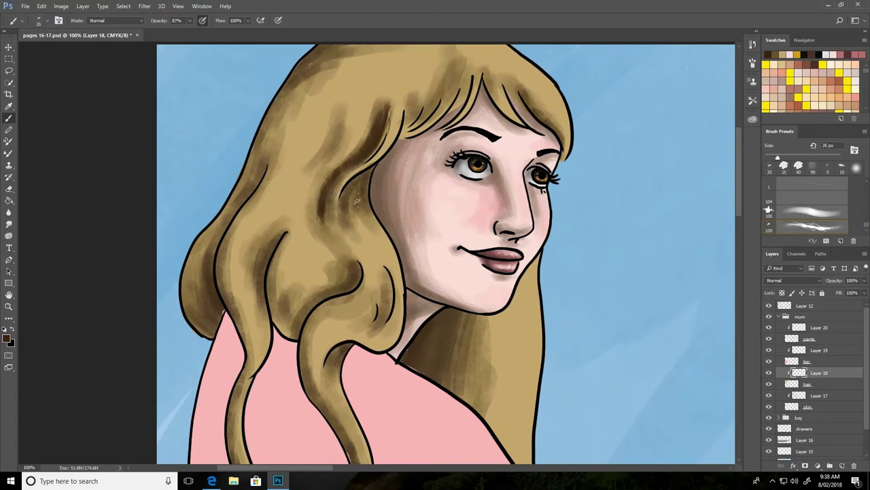
left_click_drag(354, 262, 299, 333)
left_click_drag(272, 231, 258, 340)
mouse_move(258, 153)
left_mouse_down()
mouse_move(225, 224)
mouse_move(248, 312)
left_mouse_up()
mouse_move(198, 333)
left_mouse_down()
mouse_move(241, 205)
mouse_move(221, 333)
left_mouse_up()
left_click_drag(330, 173, 351, 262)
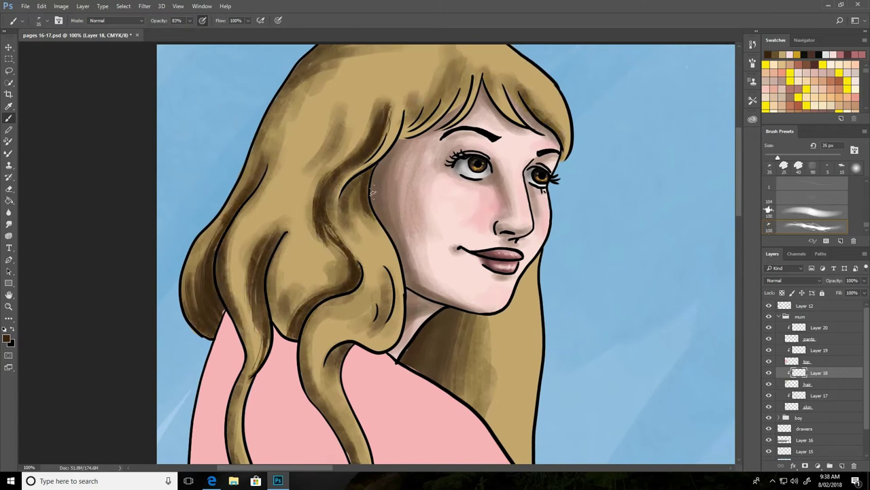
left_click_drag(374, 166, 346, 258)
left_click_drag(387, 268, 340, 401)
left_click_drag(408, 313, 476, 408)
left_click_drag(446, 64, 438, 88)
- Add further dark shading strokes across the remaining hair strands
scroll(439, 89, "up", 1)
scroll(340, 170, "down", 1)
scroll(286, 183, "down", 3)
left_click_drag(393, 177, 350, 224)
scroll(380, 204, "up", 4)
left_click_drag(326, 85, 285, 156)
left_click_drag(340, 177, 336, 292)
left_click_drag(489, 323, 506, 425)
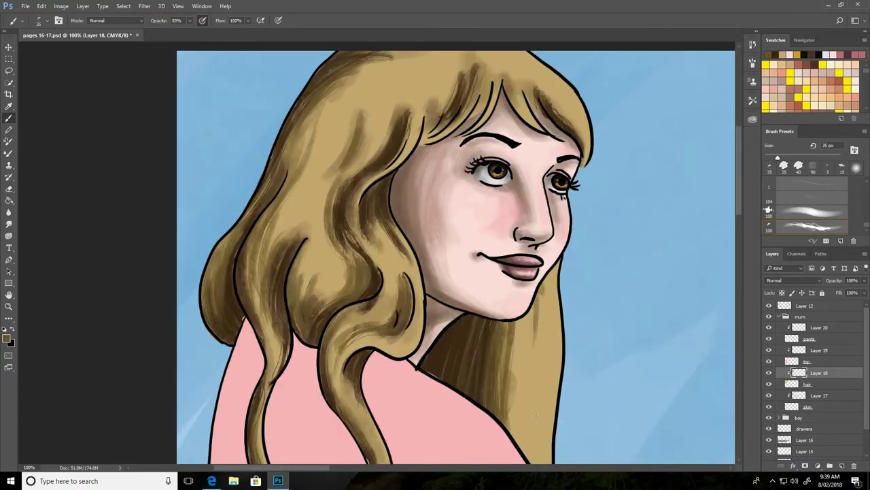
scroll(535, 415, "up", 3)
left_click(491, 308)
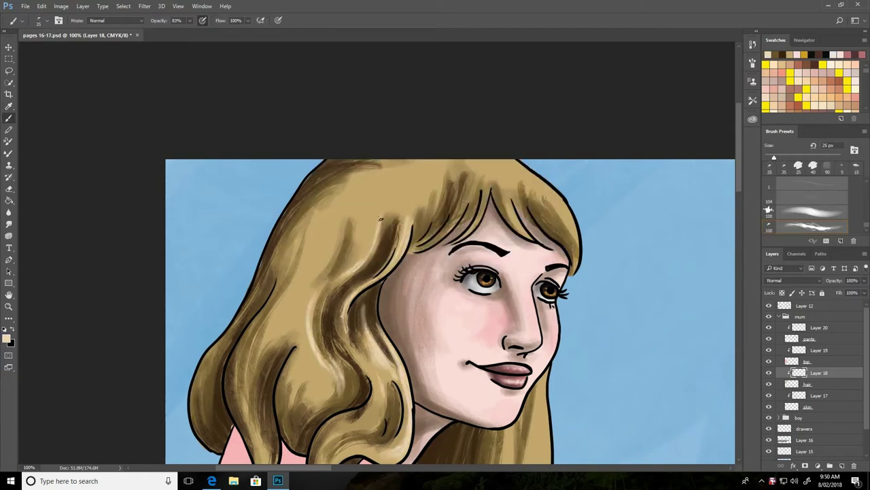
- Paint light highlights into the left hair strands and the bangs
left_click_drag(381, 218, 342, 282)
left_click_drag(467, 181, 445, 236)
left_click_drag(486, 186, 467, 235)
left_click_drag(530, 190, 508, 238)
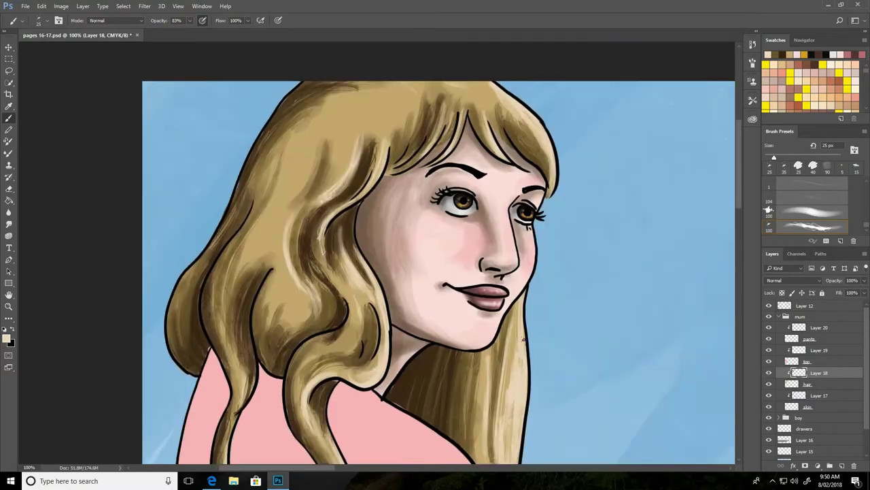
left_click_drag(282, 155, 265, 229)
- Switch to a textured 70 px brush and paint hair strokes over the shoulder strands
key("F5")
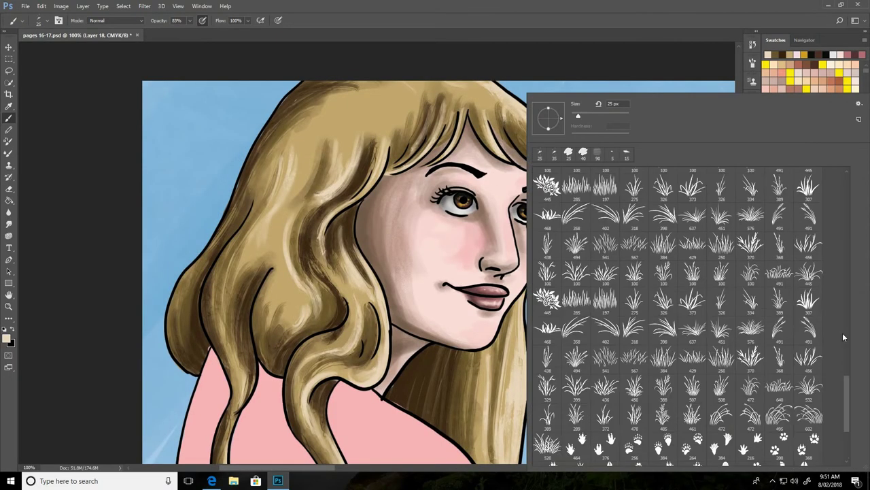
key("period")
key("F5")
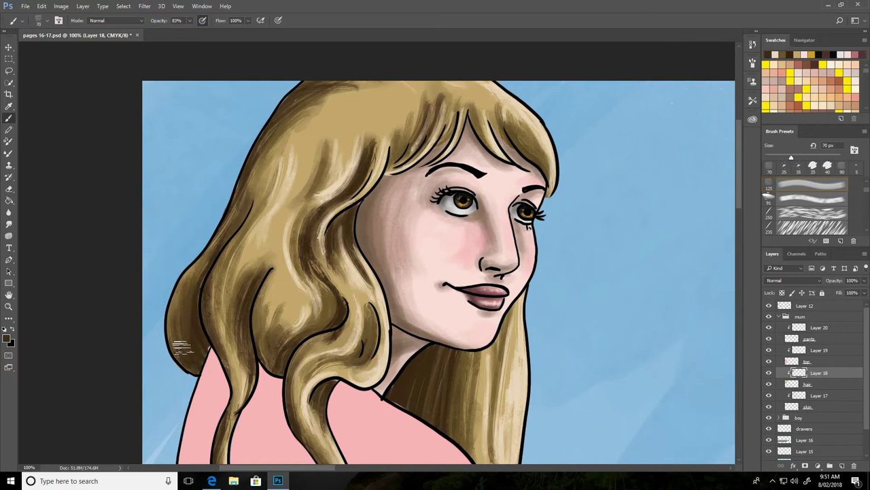
left_click_drag(253, 431, 257, 223)
left_click_drag(340, 163, 346, 299)
left_click_drag(448, 149, 476, 272)
left_click_drag(367, 109, 313, 176)
left_click_drag(292, 82, 259, 149)
left_click_drag(330, 237, 381, 285)
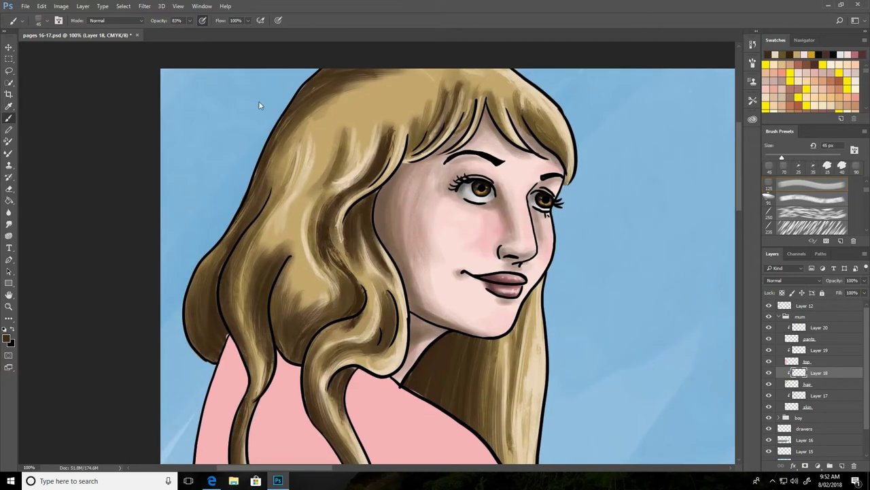
- At full opacity with a 45–60 px brush, paint darker strokes on the left hair and bangs
key("0")
key("comma")
left_click_drag(340, 204, 353, 284)
left_click_drag(449, 92, 387, 177)
left_click_drag(498, 111, 491, 136)
left_click_drag(367, 99, 291, 301)
key("bracketright")
key("bracketright")
left_click_drag(313, 265, 278, 156)
left_click_drag(336, 102, 272, 203)
- Darken the bangs, the left hair and the strand beside the neck
left_click_drag(453, 107, 429, 139)
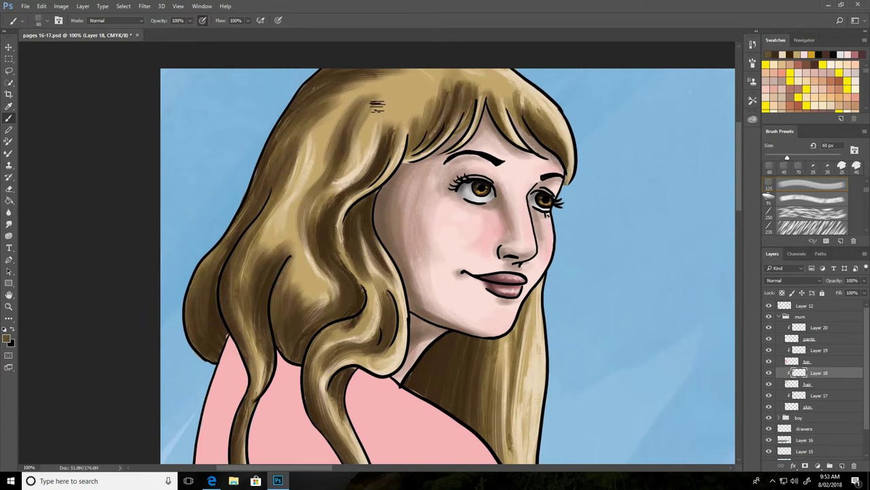
left_click_drag(370, 98, 299, 299)
left_click_drag(312, 197, 285, 306)
left_click_drag(272, 225, 252, 395)
mouse_move(258, 244)
left_mouse_down()
mouse_move(341, 122)
mouse_move(394, 71)
mouse_move(319, 204)
left_mouse_up()
left_click_drag(428, 74, 388, 126)
left_click_drag(523, 310, 515, 396)
scroll(515, 396, "up", 3)
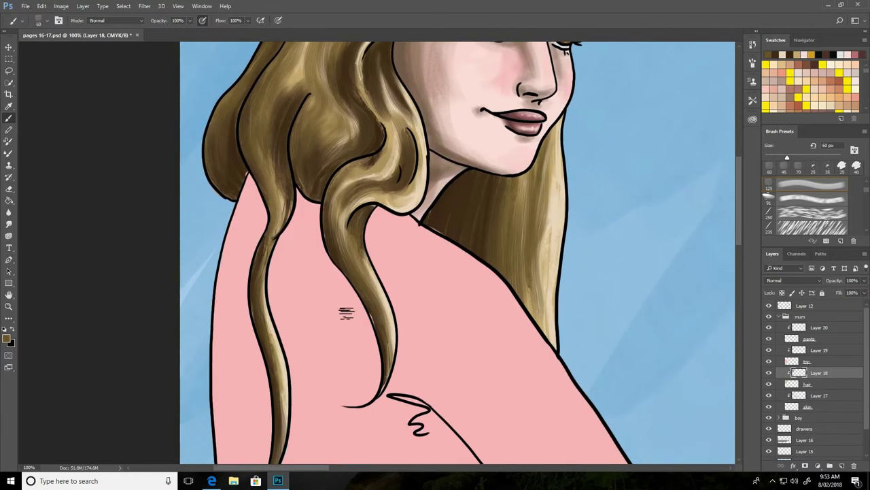
scroll(408, 272, "down", 3)
- Paint lighter highlights along the bangs and the left and middle hair strands
left_click_drag(469, 65, 544, 92)
left_click_drag(319, 170, 276, 245)
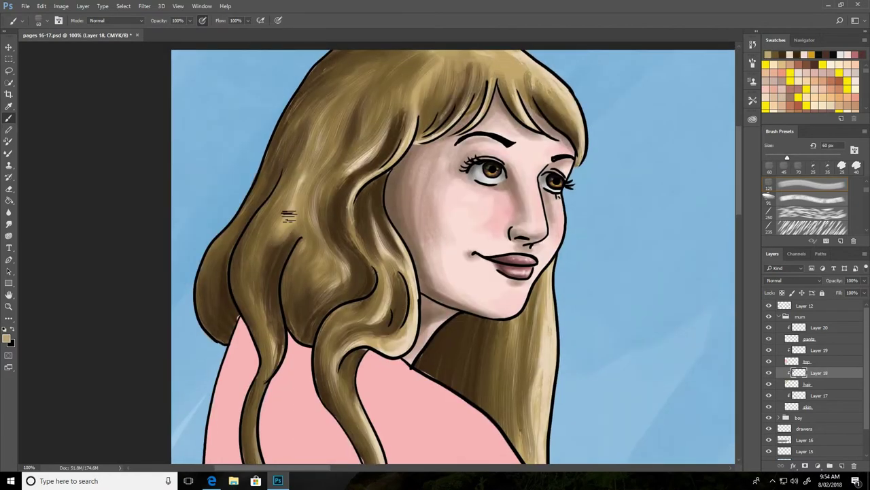
left_click_drag(292, 215, 255, 309)
left_click_drag(384, 204, 310, 292)
left_click_drag(401, 279, 343, 408)
left_click_drag(422, 119, 466, 68)
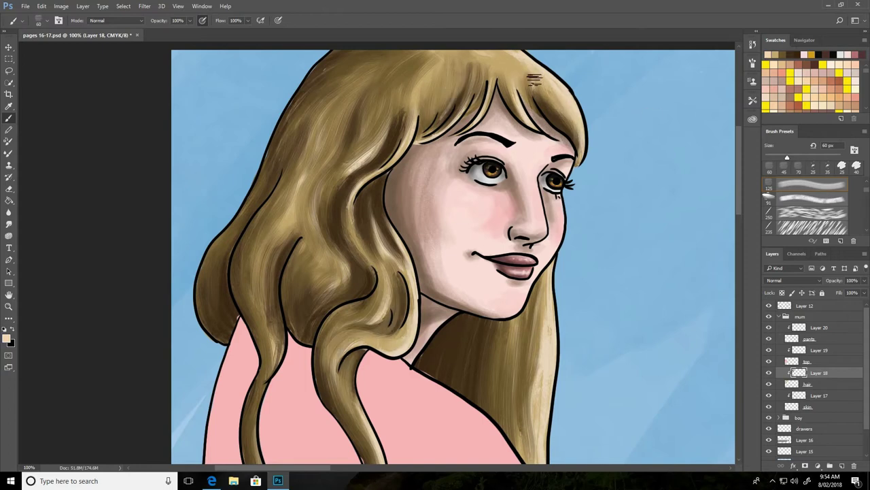
scroll(327, 279, "down", 3)
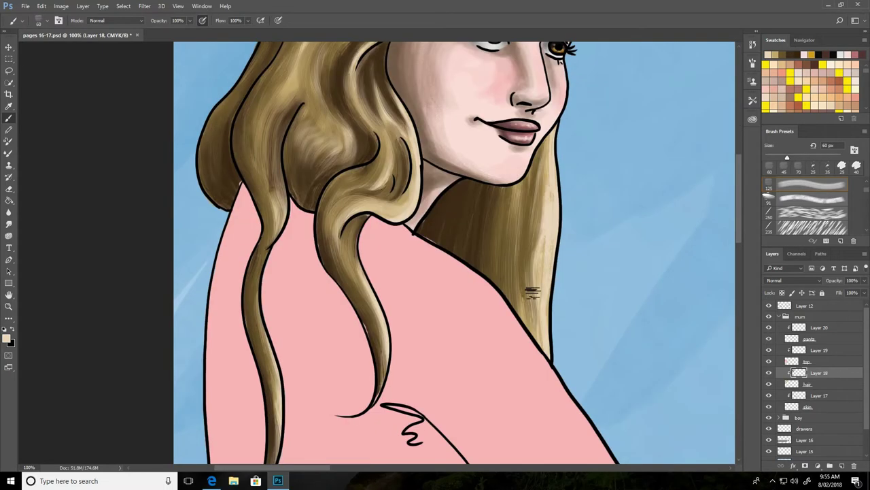
scroll(274, 345, "down", 3)
scroll(868, 74, "down", 3)
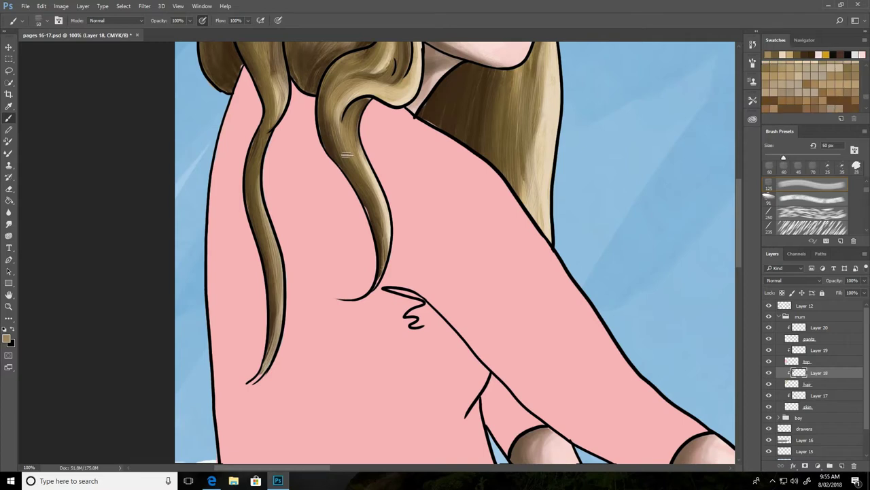
scroll(295, 227, "up", 4)
scroll(336, 181, "up", 3)
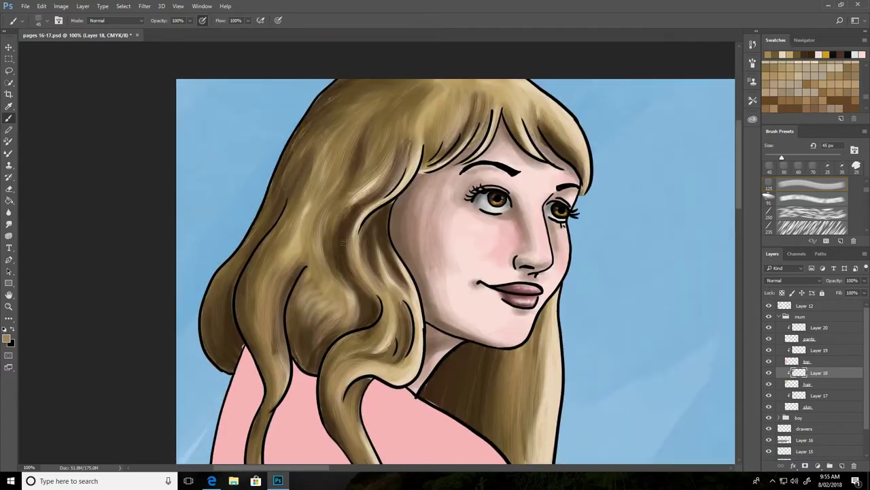
- Enlarge the brush to 70 px and shift the view across the woman's hair
key("bracketright")
key("bracketright")
key("bracketright")
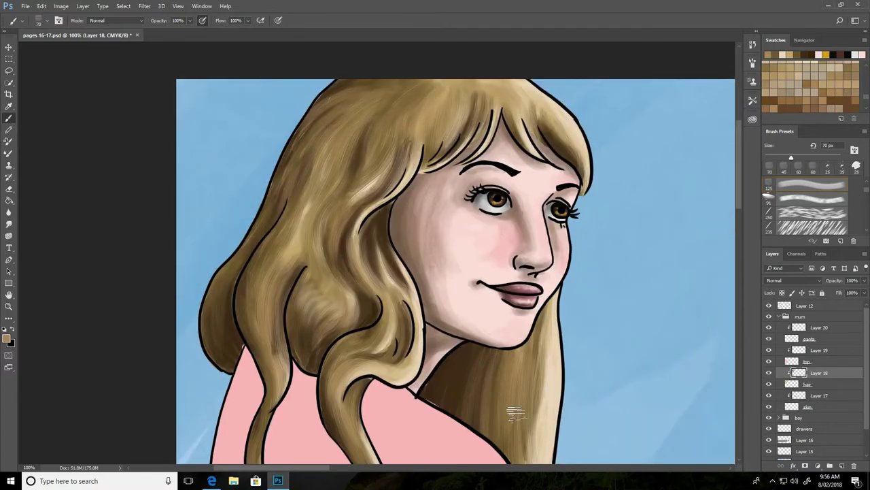
left_click_drag(325, 189, 264, 115)
scroll(425, 253, "up", 1)
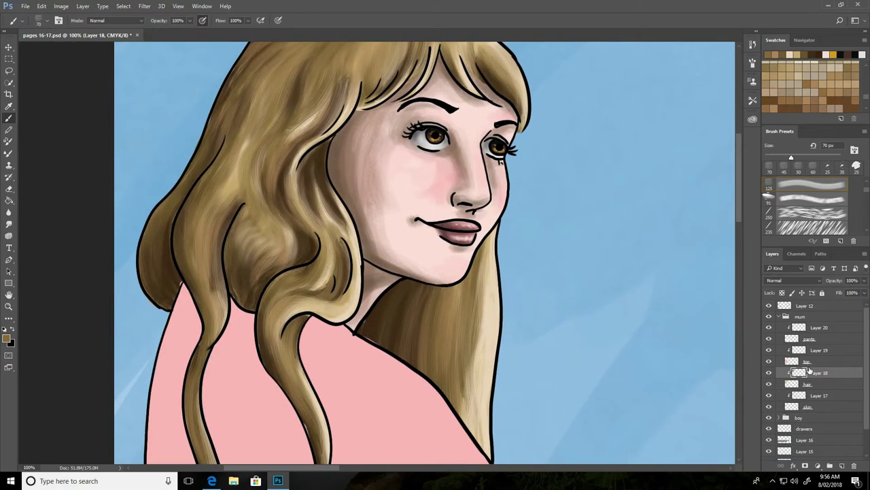
key("alt+bracketright")
right_click(457, 92)
- On the top's shading layer, paint darker pink down the shoulder, back, hair edge and arm
key("i")
left_click(6, 338)
left_click(360, 190)
key("Return")
key("b")
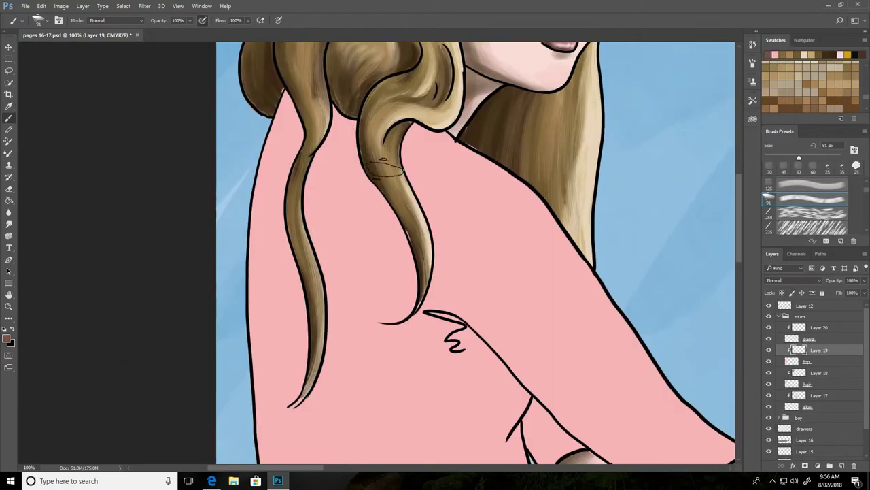
mouse_move(272, 123)
left_mouse_down()
mouse_move(269, 200)
mouse_move(311, 295)
left_mouse_up()
scroll(311, 310, "up", 2)
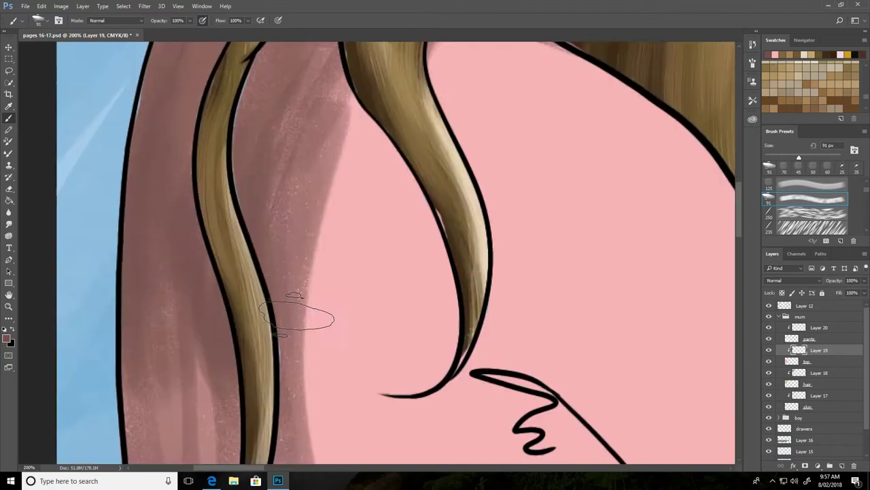
scroll(311, 311, "down", 3)
left_click_drag(306, 136, 333, 396)
key("bracketright")
key("bracketright")
key("bracketright")
left_click_drag(408, 143, 469, 204)
mouse_move(380, 61)
left_mouse_down()
mouse_move(436, 177)
mouse_move(469, 224)
mouse_move(592, 272)
mouse_move(361, 193)
mouse_move(367, 397)
left_mouse_up()
- At 36% brush opacity, add translucent shading down the back, along the arm and hair edge
key("3")
key("6")
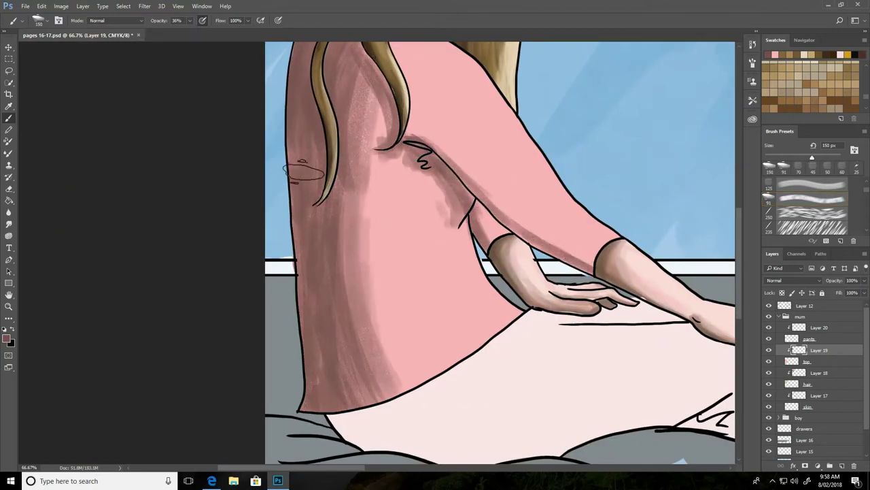
left_click_drag(367, 224, 448, 380)
left_click_drag(367, 68, 391, 166)
left_click_drag(415, 102, 591, 265)
left_click_drag(476, 204, 434, 312)
mouse_move(354, 130)
left_mouse_down()
mouse_move(415, 245)
mouse_move(306, 279)
left_mouse_up()
mouse_move(354, 136)
left_mouse_down()
mouse_move(435, 286)
mouse_move(388, 266)
mouse_move(389, 350)
mouse_move(457, 282)
left_mouse_up()
- Switch the paint colour to a dark mauve and shrink the brush to 40 px
left_click(448, 199, "alt")
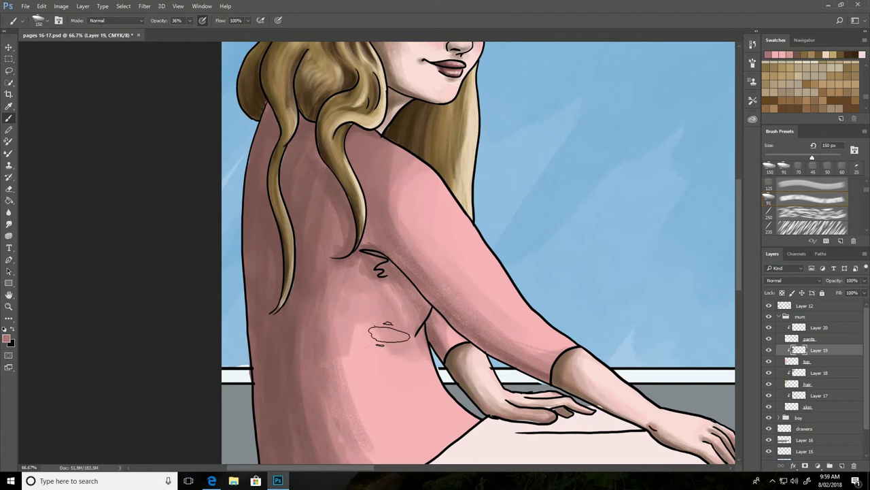
left_click(7, 338)
left_click(829, 309)
left_click(524, 121)
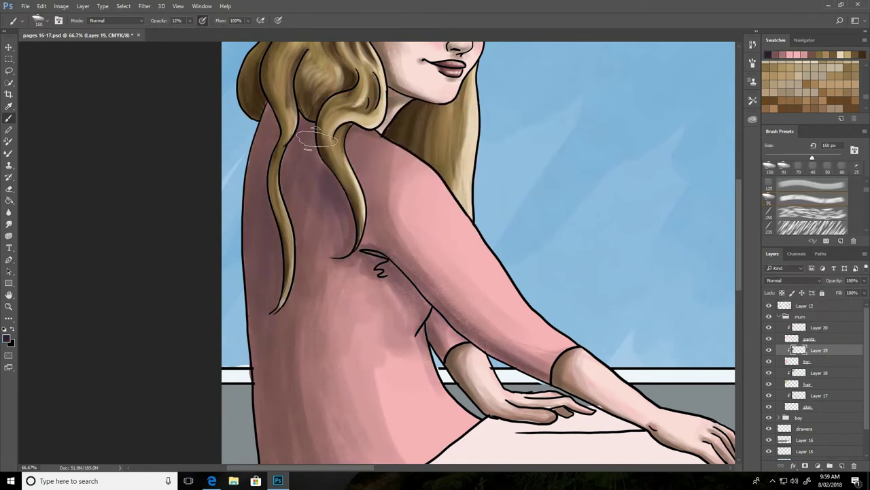
scroll(318, 136, "down", 5)
scroll(320, 242, "up", 4)
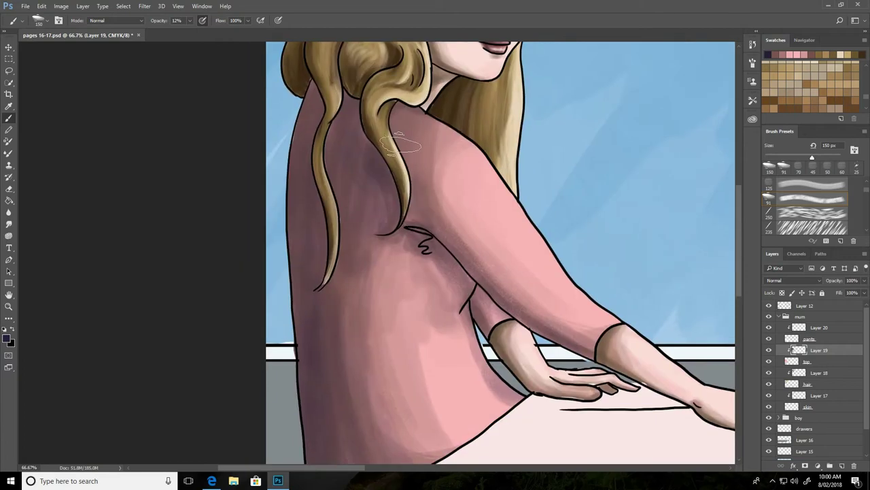
key("bracketleft")
key("bracketleft")
key("bracketleft")
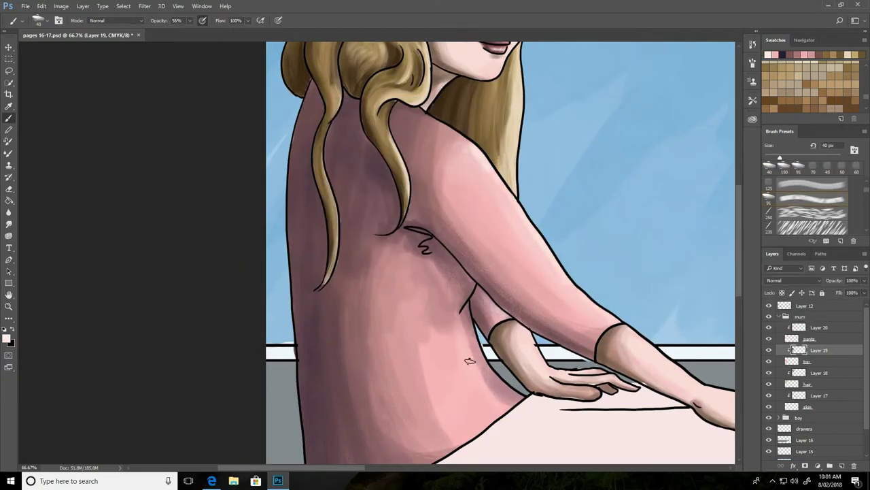
scroll(477, 153, "down", 5)
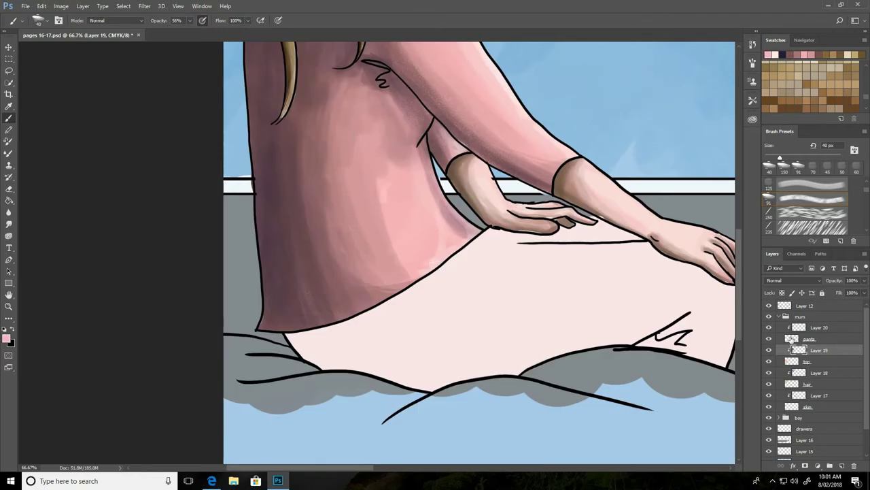
right_click(452, 94)
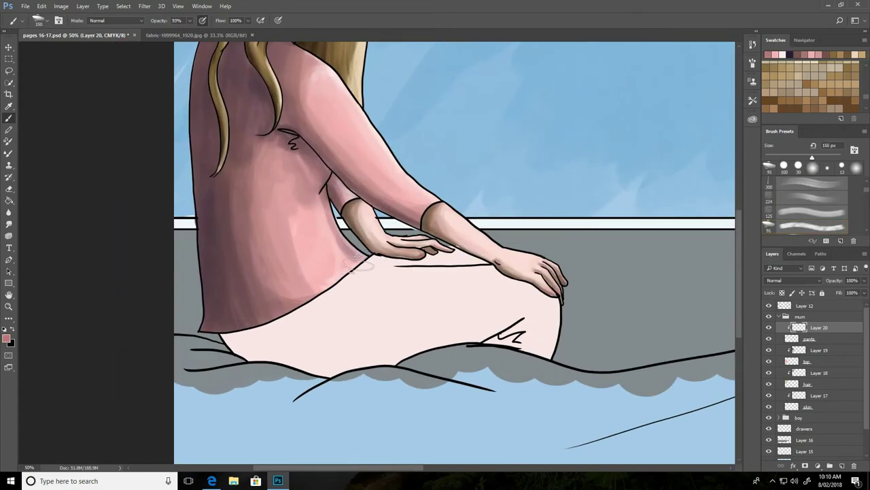
- Shade the woman's lower body and trousers darker pink, across the lower thigh
mouse_move(359, 264)
left_mouse_down()
mouse_move(245, 340)
mouse_move(319, 367)
left_mouse_up()
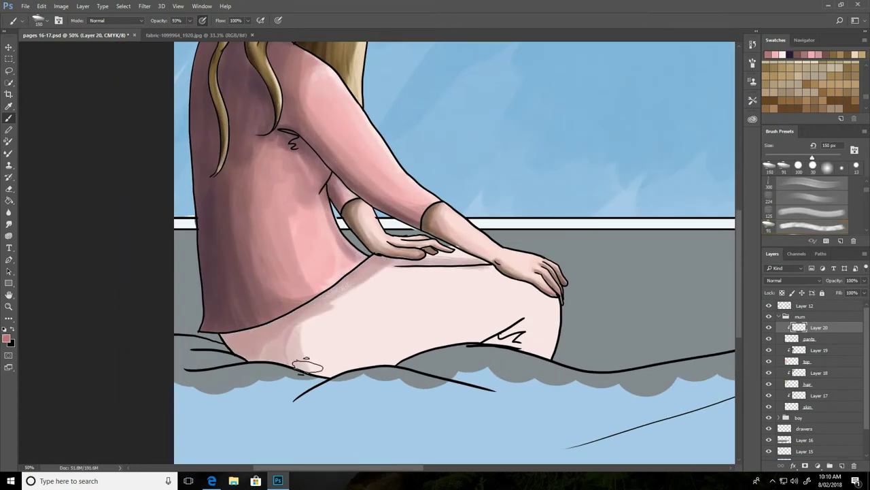
left_click_drag(238, 306, 340, 374)
key("bracketleft")
key("bracketleft")
key("bracketleft")
left_click_drag(476, 319, 322, 318)
key("bracketright")
key("bracketright")
key("bracketright")
left_click_drag(399, 330, 475, 347)
mouse_move(340, 286)
left_mouse_down()
mouse_move(238, 347)
mouse_move(425, 355)
mouse_move(293, 367)
left_mouse_up()
- Paint dark muted purple-pink on the lower thigh, then light pink over the textured stroke
left_click(8, 338)
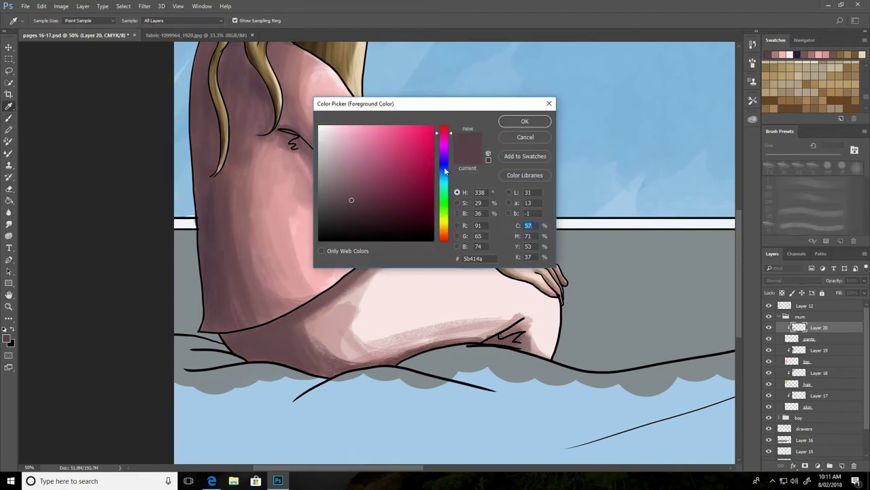
left_click(352, 196)
left_click(521, 120)
left_click_drag(258, 340, 314, 299)
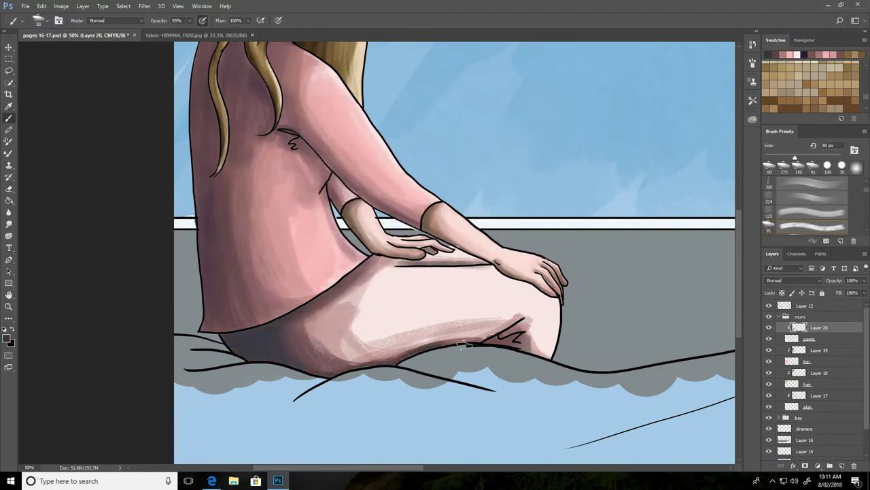
left_click(367, 317, "alt")
left_click_drag(381, 332, 531, 324)
mouse_move(335, 302)
left_mouse_down()
mouse_move(463, 336)
mouse_move(311, 350)
mouse_move(333, 303)
left_mouse_up()
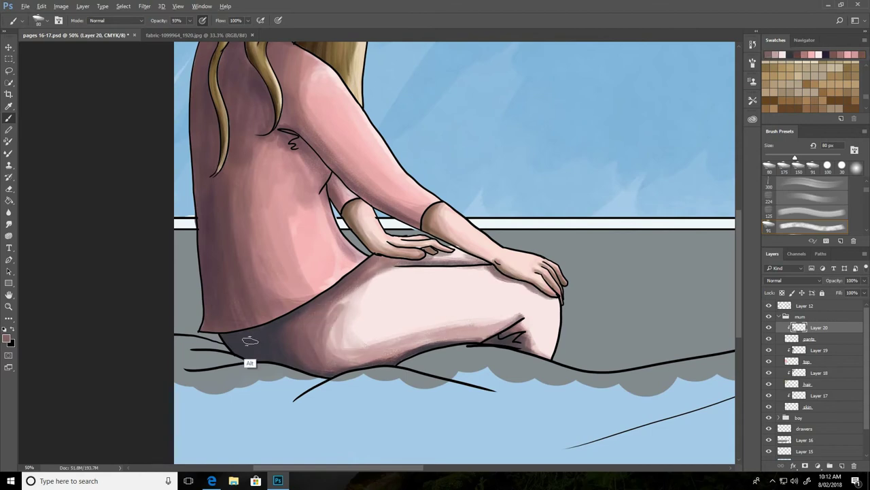
- Paste the plaid fabric, scale it over the lap, clip it to the trousers in Multiply
key("ctrl+v")
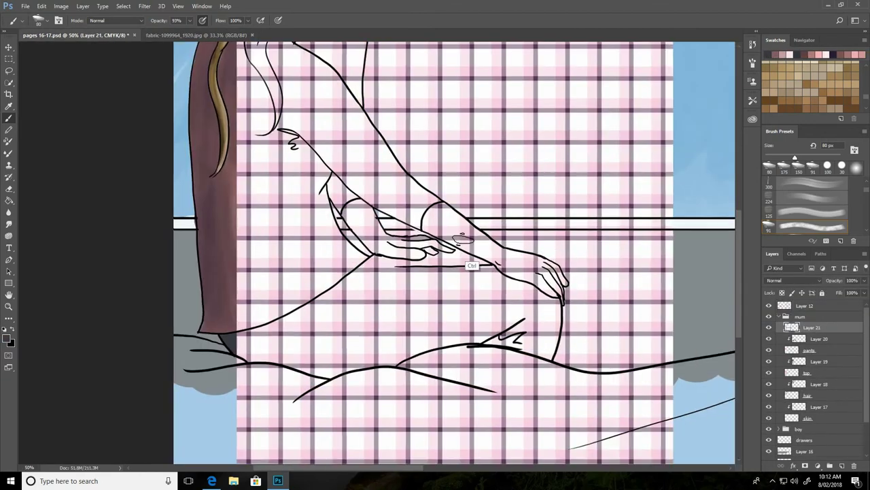
key("ctrl+minus")
key("ctrl+minus")
key("ctrl+t")
left_click_drag(311, 194, 287, 284)
key("Return")
left_click(815, 333, "alt")
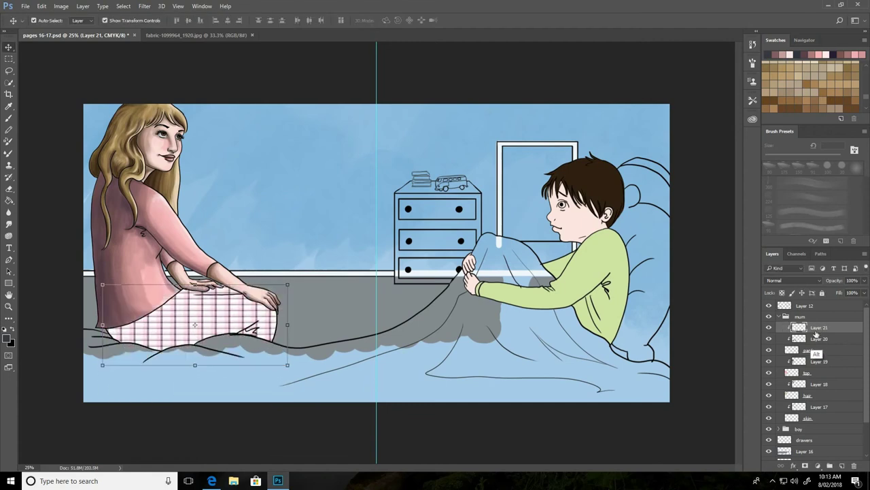
key("shift+alt+m")
- Warp the plaid so it bends along the thigh and curves around the knee
key("e")
scroll(204, 286, "up", 5)
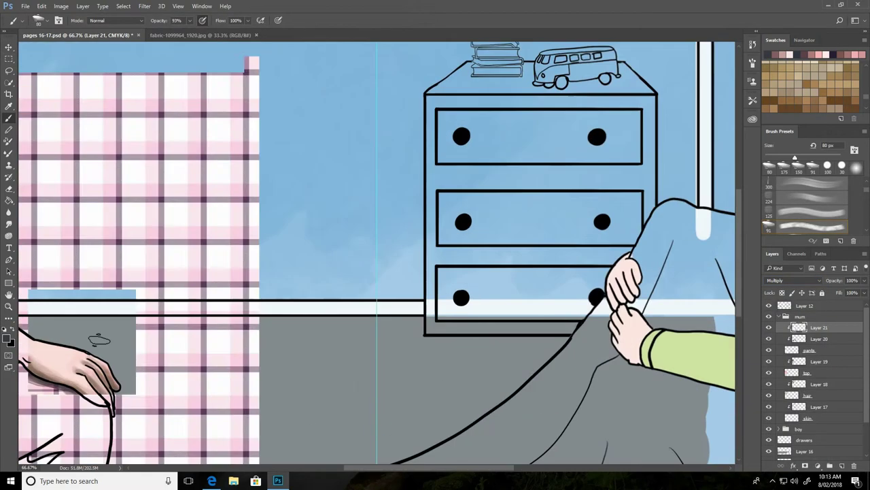
scroll(209, 255, "down", 3)
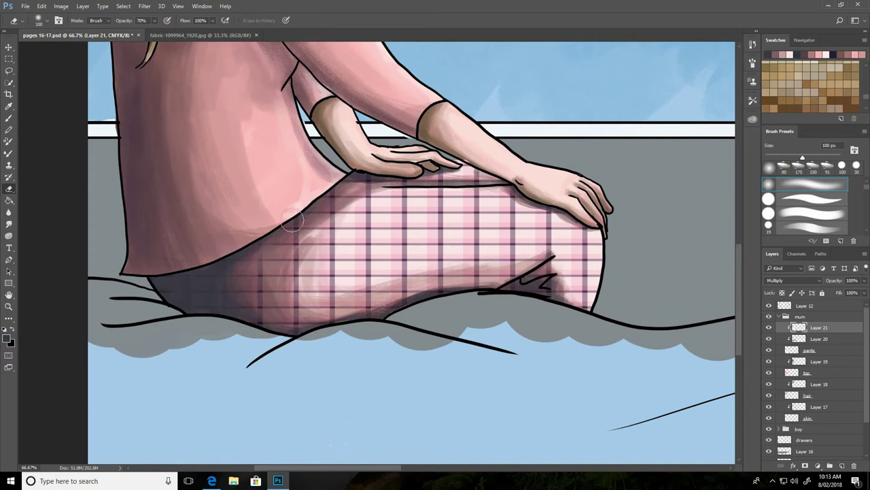
left_click(41, 6)
left_click(198, 279)
left_click_drag(304, 252, 282, 269)
mouse_move(466, 232)
left_mouse_down()
mouse_move(454, 227)
mouse_move(611, 233)
left_mouse_up()
left_click_drag(632, 374, 578, 336)
left_click_drag(633, 160, 577, 177)
left_click_drag(557, 230, 532, 221)
mouse_move(302, 168)
left_mouse_down()
mouse_move(292, 179)
mouse_move(408, 227)
left_mouse_up()
key("Return")
key("e")
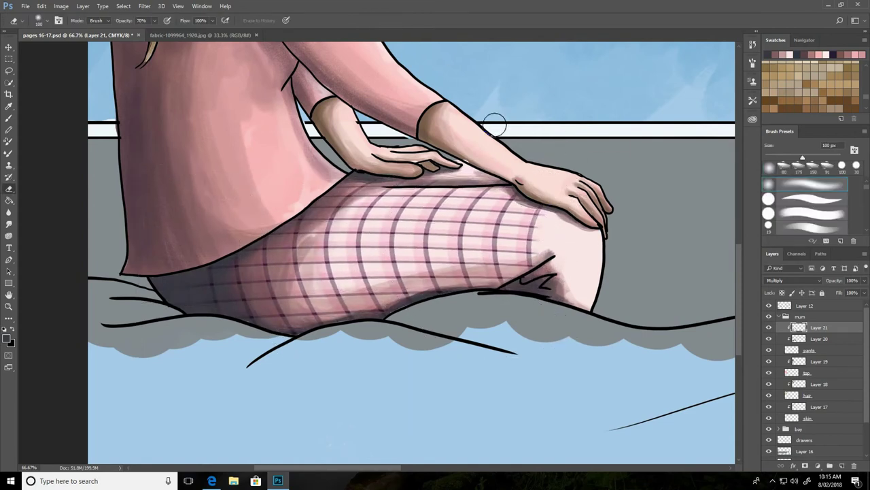
- Paste a second plaid copy at about half size, rotate it over the lap, clip it to the trousers
key("ctrl+v")
key("ctrl+minus")
key("ctrl+minus")
key("ctrl+minus")
key("ctrl+t")
left_click_drag(205, 182, 205, 280)
left_click_drag(94, 342, 206, 329)
left_click_drag(316, 331, 343, 331)
left_click_drag(326, 391, 299, 408)
key("Return")
key("ctrl+alt+g")
- Set the second plaid layer to Multiply and erase its diagonal crosshatch lines
left_click(790, 281)
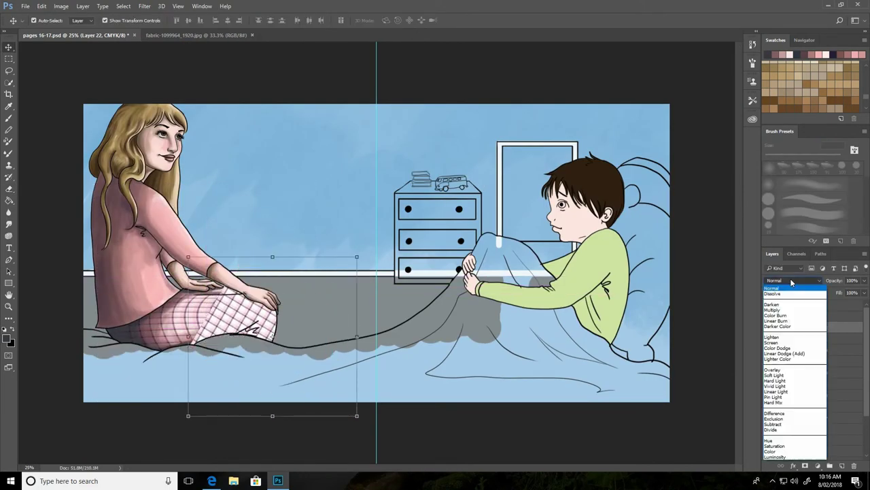
left_click(773, 310)
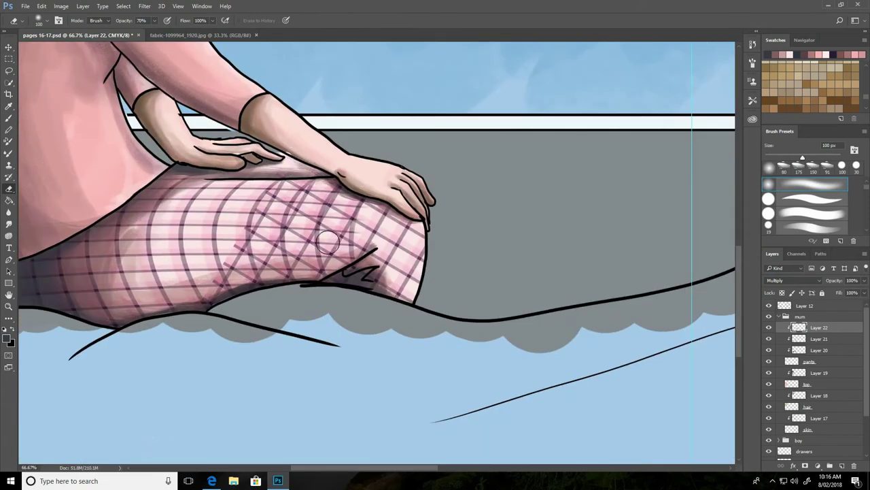
left_click_drag(327, 242, 302, 197)
- Warp the second plaid around the knee, release its clipping mask and erase plaid outside the trousers
left_click(42, 6)
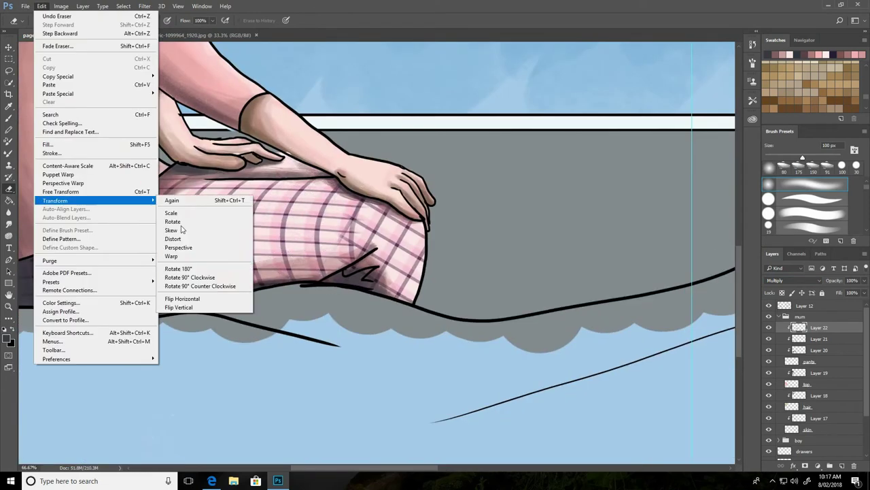
left_click(177, 252)
left_click_drag(359, 233, 309, 225)
left_click_drag(571, 134, 537, 163)
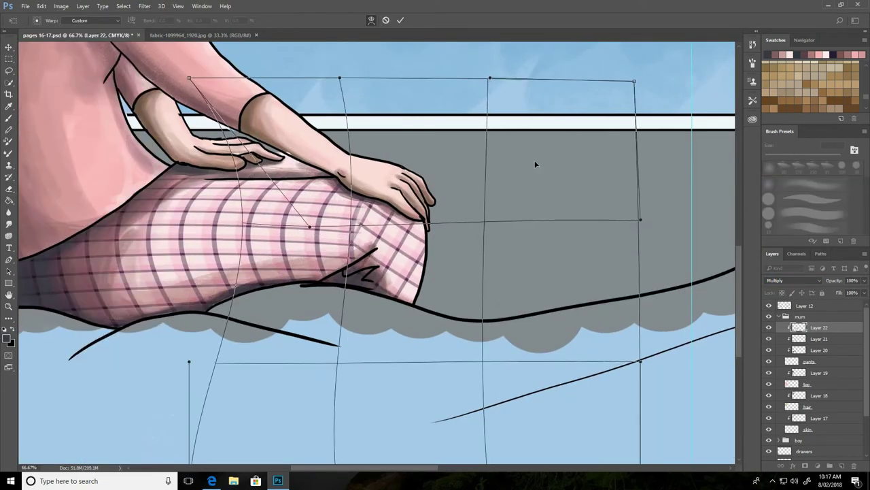
key("ctrl+minus")
key("ctrl+minus")
key("Return")
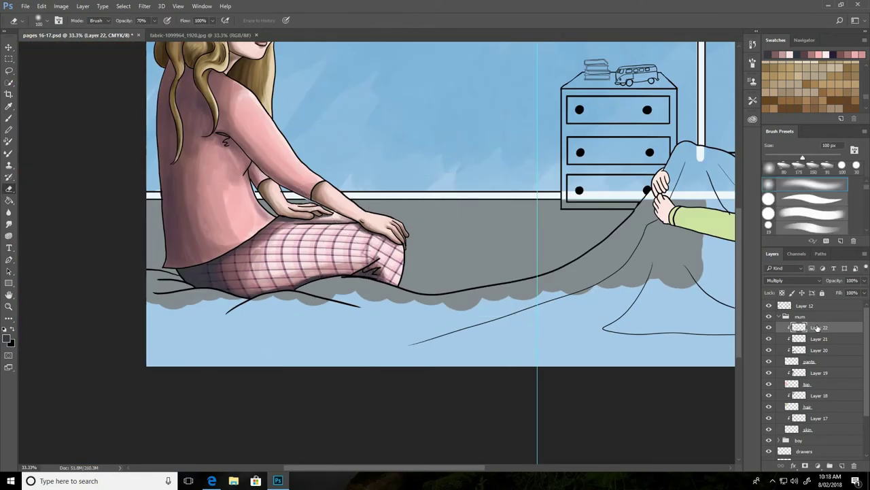
key("ctrl+alt+g")
mouse_move(386, 183)
left_mouse_down()
mouse_move(435, 354)
mouse_move(300, 300)
mouse_move(360, 191)
left_mouse_up()
- Re-clip the plaid to the trousers and warp its lines, leaving the rotation cancelled
key("ctrl+alt+g")
left_click(42, 6)
mouse_move(492, 237)
left_mouse_down()
mouse_move(290, 247)
mouse_move(507, 225)
left_mouse_up()
key("Return")
key("ctrl+t")
left_click_drag(496, 163, 426, 208)
key("Escape")
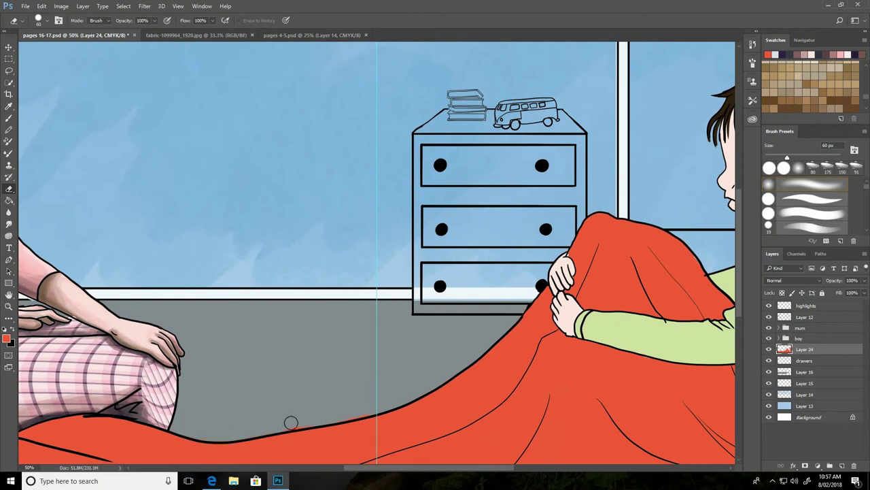
- Select Layer 12 and switch to a smaller eraser
scroll(426, 288, "down", 5)
scroll(674, 221, "right", 8)
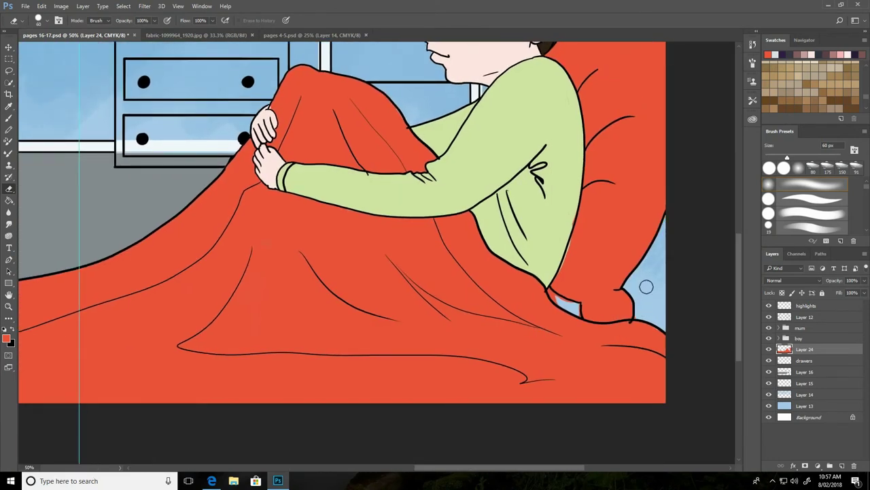
key("b")
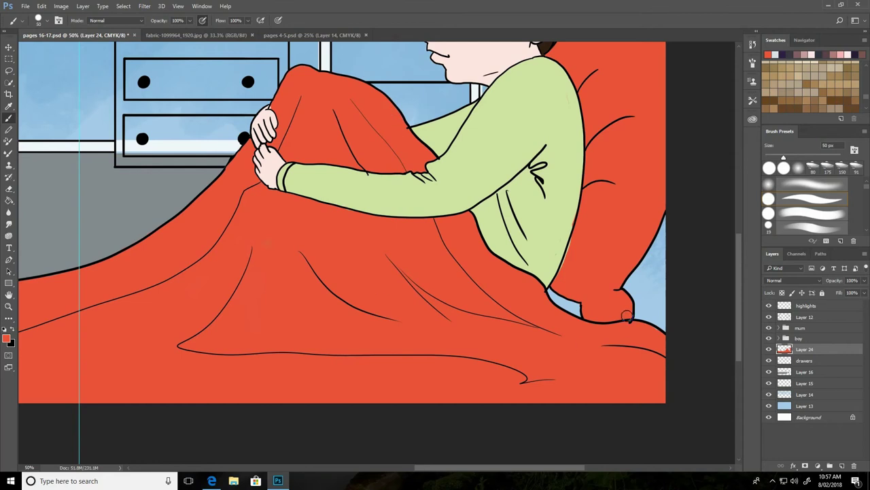
left_click(548, 265, "ctrl")
key("e")
key("bracketleft")
key("bracketleft")
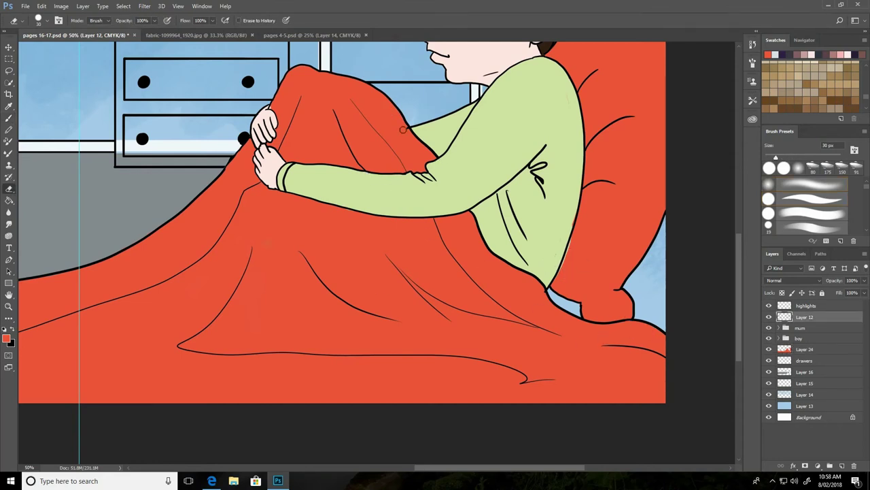
scroll(403, 130, "down", 2)
scroll(403, 129, "left", 4)
scroll(404, 129, "left", 5)
- Set the brush tip to stamp separate dabs in the Brush Settings
right_click(320, 91)
key("F5")
left_click(643, 213)
key("F5")
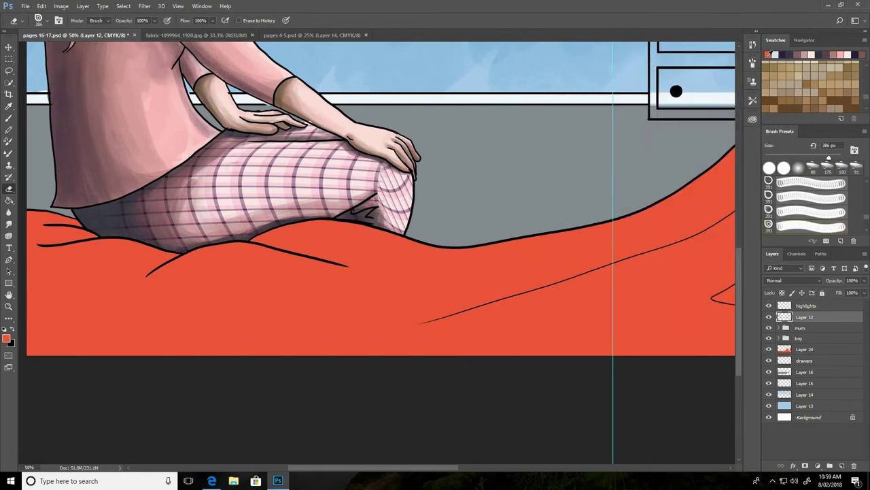
- Add a new Layer 25 clipped to the blanket layer
key("ctrl+minus")
left_click(804, 349)
key("ctrl+shift+alt+n")
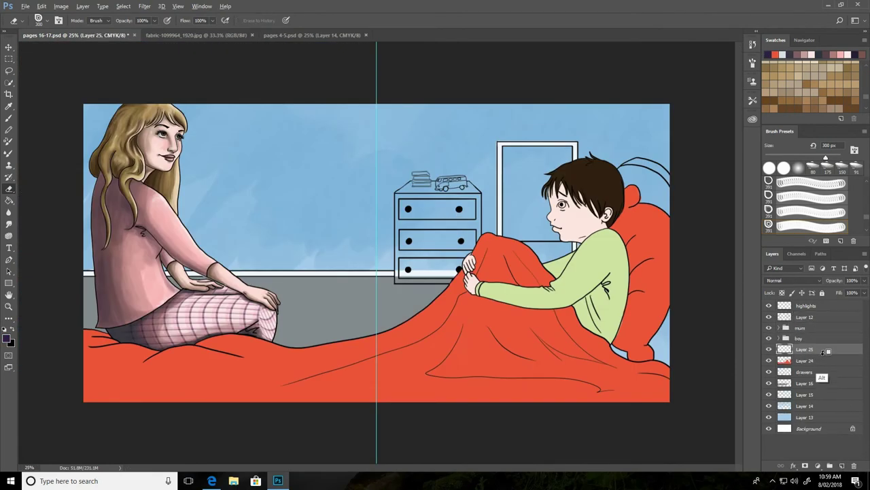
- Space out the teardrop brush and stamp purple teardrops across the red blanket on Layer 25
key("b")
right_click(493, 252)
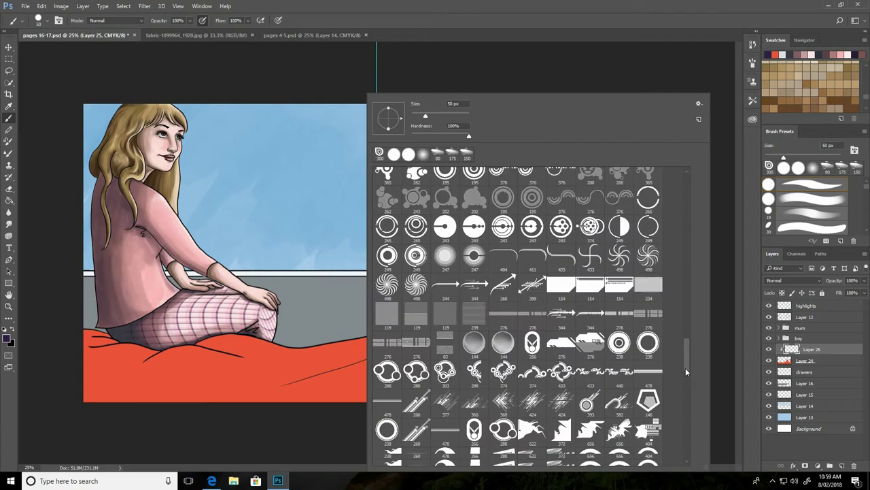
key("F5")
left_click(663, 152)
key("F5")
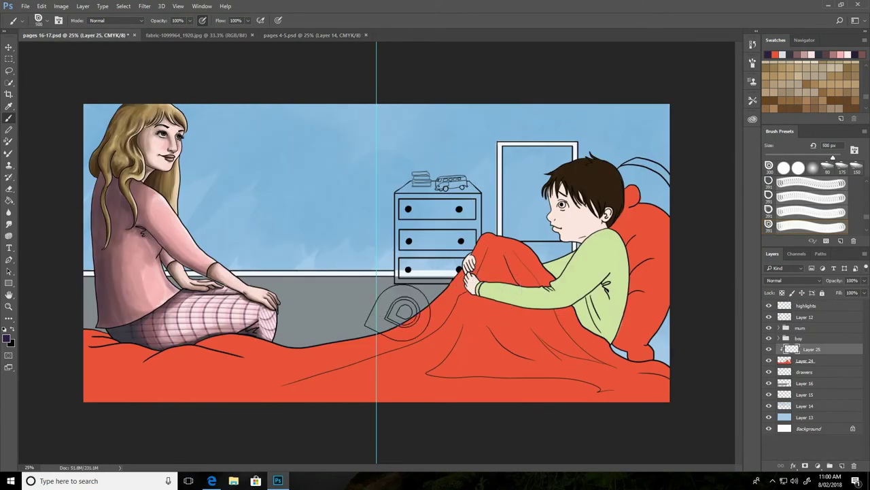
mouse_move(399, 302)
left_mouse_down()
mouse_move(639, 384)
mouse_move(258, 360)
mouse_move(95, 367)
left_mouse_up()
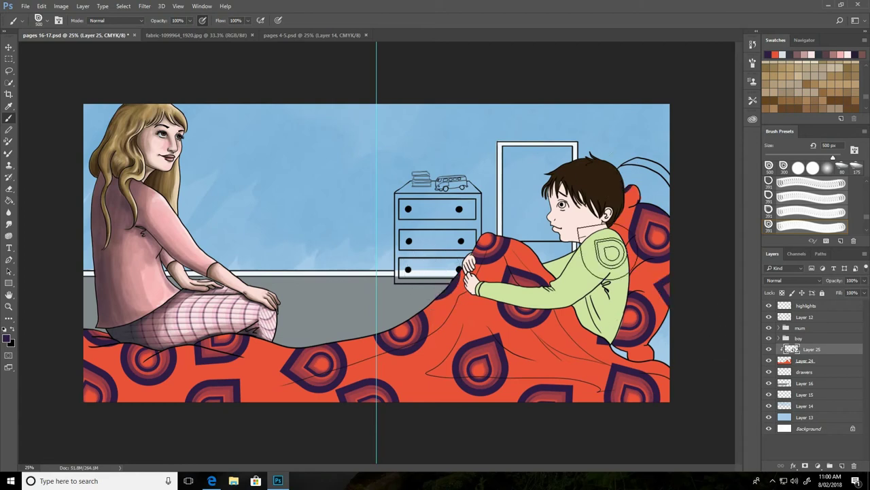
right_click(738, 366)
left_click(770, 389)
- Darken the blanket's lower-left corner, then pick a darker shading colour at 67% opacity
left_click(7, 338)
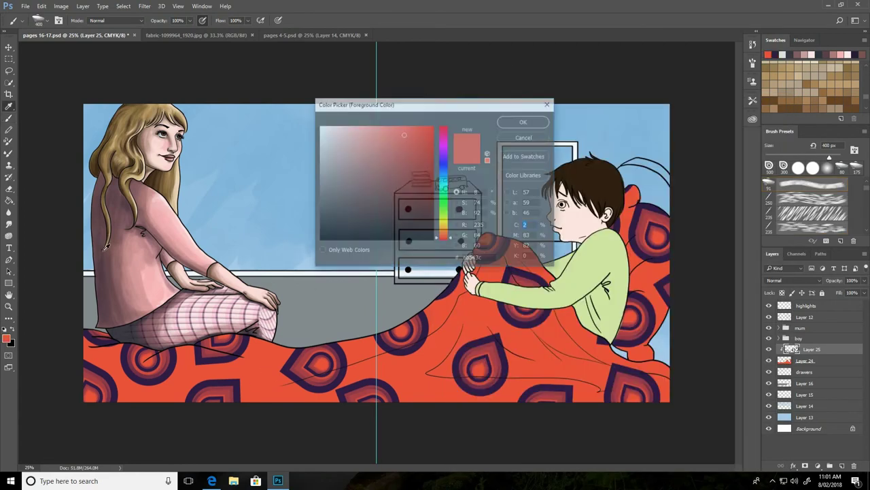
mouse_move(95, 340)
left_mouse_down()
mouse_move(115, 401)
mouse_move(88, 383)
left_mouse_up()
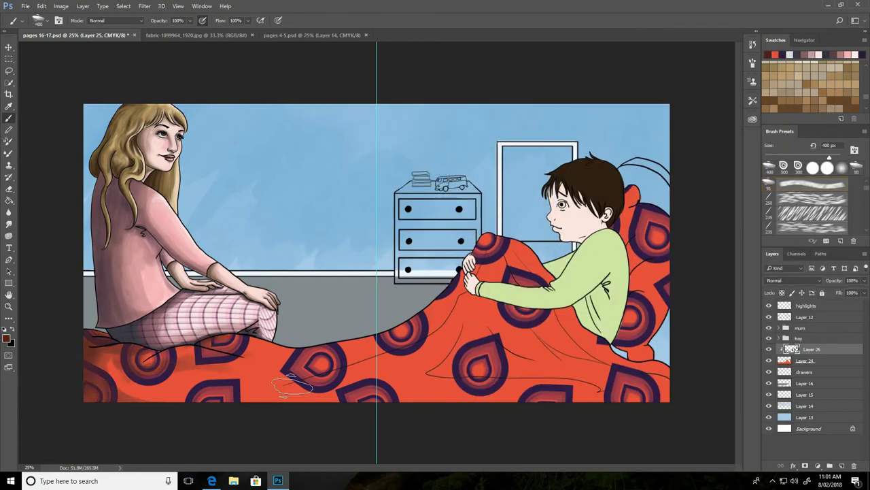
left_click(7, 338)
left_click(374, 220)
left_click(523, 120)
key("6")
key("7")
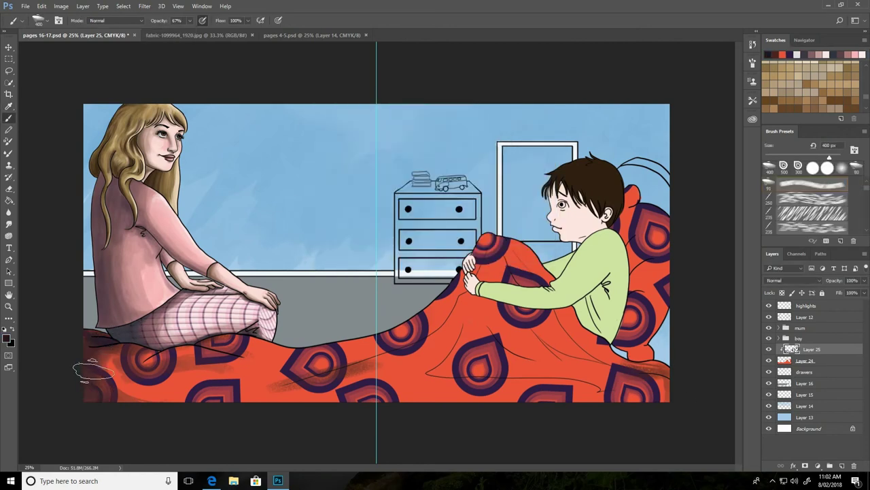
- Shade the blanket folds, pillow edge and area from the boy's hands to hip with a 250 px brush
left_click_drag(281, 381, 566, 378)
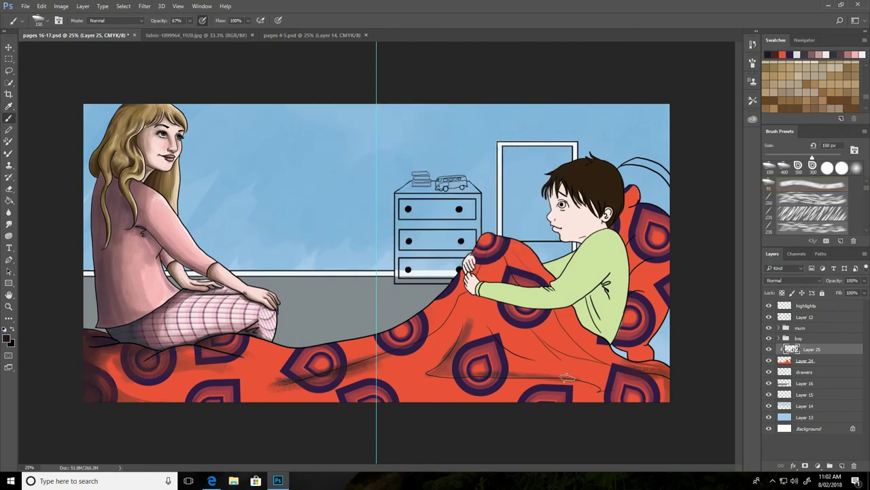
left_click_drag(657, 355, 630, 357)
key("bracketright")
key("bracketright")
key("bracketright")
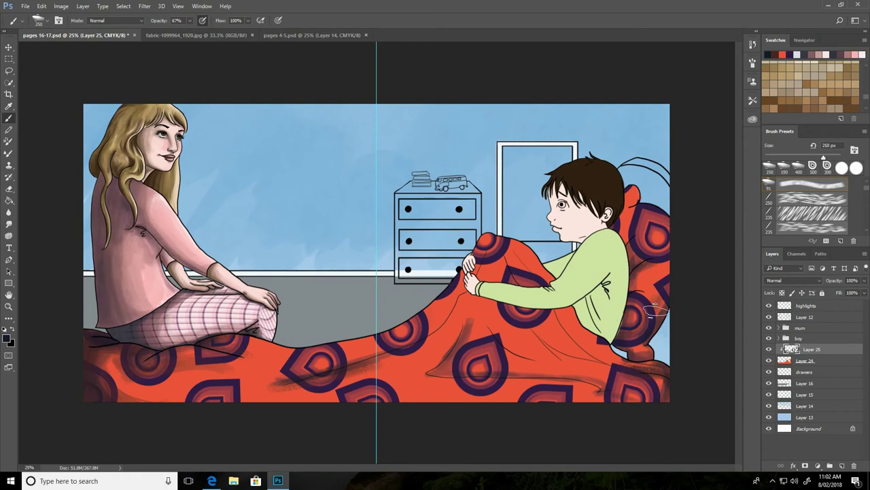
left_click_drag(573, 329, 539, 338)
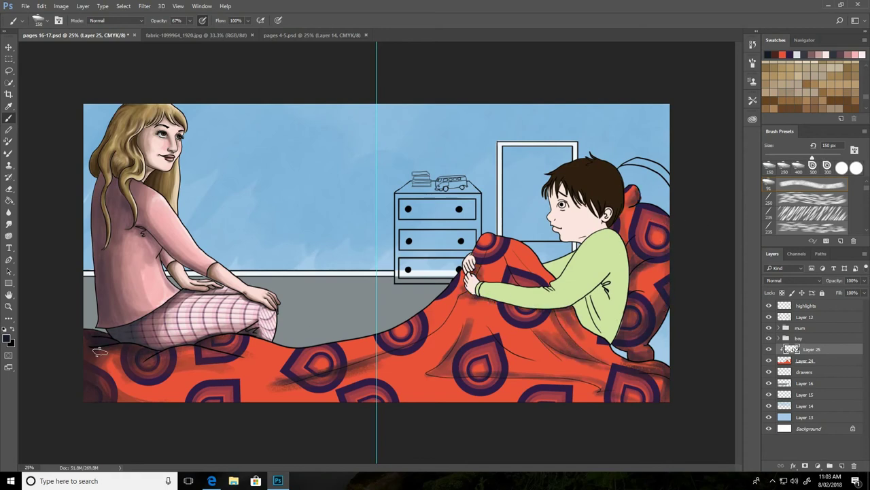
mouse_move(447, 323)
left_mouse_down()
mouse_move(224, 385)
mouse_move(655, 374)
left_mouse_up()
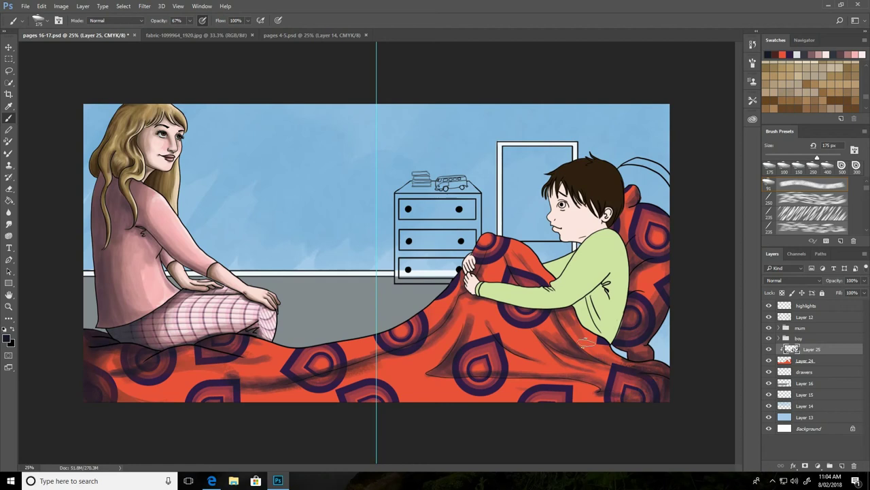
left_click_drag(586, 342, 512, 325)
left_click_drag(484, 274, 535, 349)
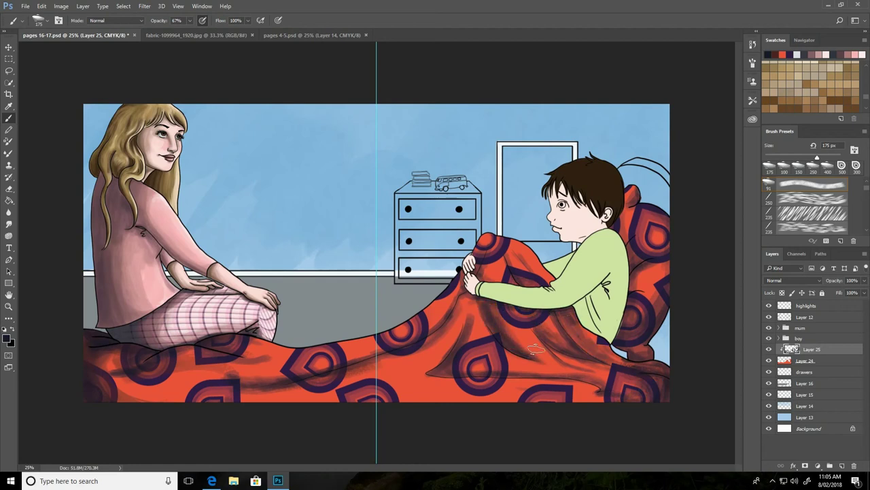
key("bracketright")
key("bracketright")
key("bracketright")
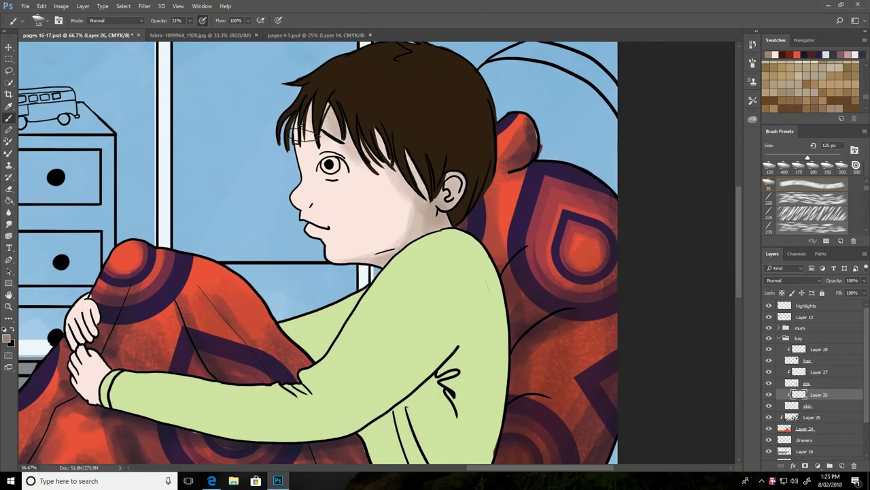
- Shade the boy's cheek, jaw, eye area and forehead at 80% opacity, down to a 45 px brush
left_click_drag(367, 170, 429, 217)
key("bracketleft")
key("bracketleft")
key("bracketleft")
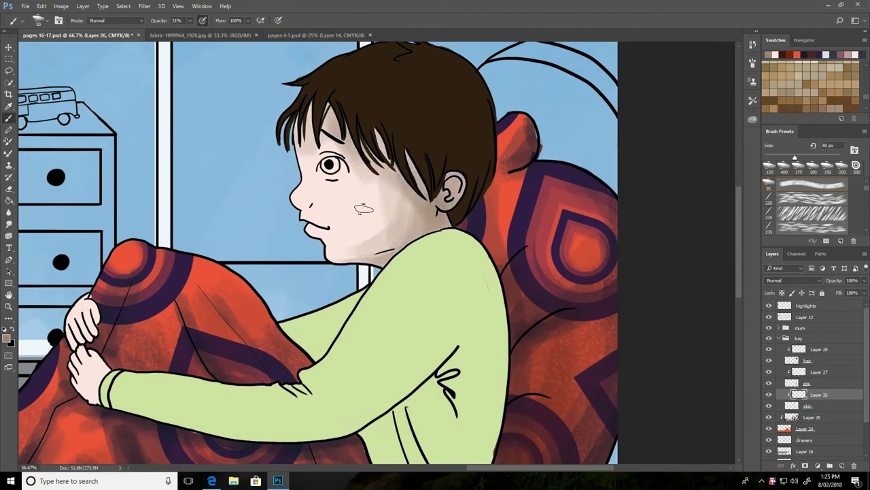
left_click_drag(318, 174, 340, 187)
key("8")
key("bracketright")
key("bracketright")
key("bracketright")
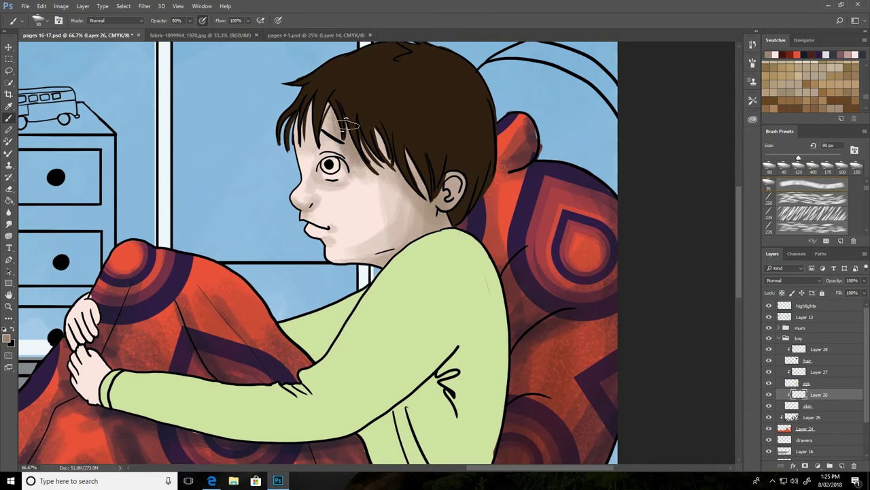
left_click_drag(340, 123, 421, 258)
left_click_drag(353, 204, 326, 117)
key("bracketleft")
key("bracketleft")
key("bracketleft")
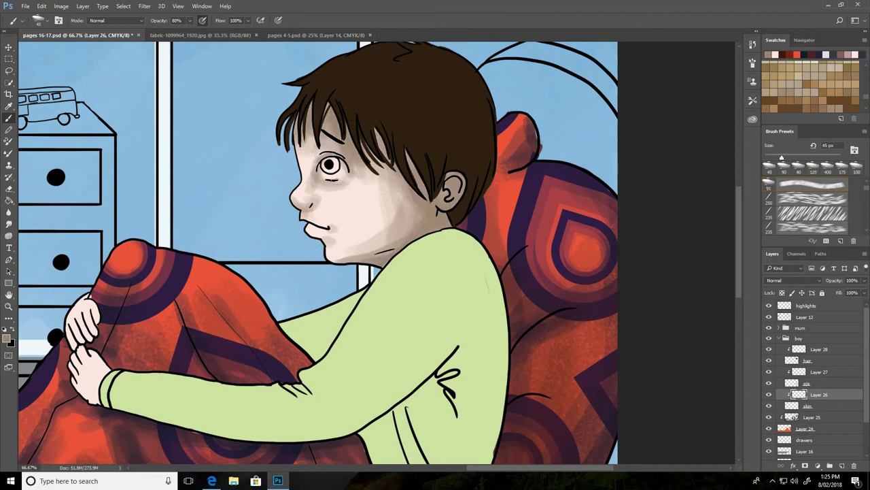
- Pick a new grey shading colour and shade the cheek, jaw and neck with 50–100 px brushes
left_click(7, 338)
left_click(521, 121)
key("bracketright")
key("bracketright")
key("bracketright")
mouse_move(340, 123)
left_mouse_down()
mouse_move(346, 266)
mouse_move(435, 197)
left_mouse_up()
key("bracketleft")
key("bracketleft")
key("bracketleft")
mouse_move(408, 245)
left_mouse_down()
mouse_move(395, 177)
mouse_move(408, 224)
left_mouse_up()
key("bracketright")
key("bracketright")
left_click_drag(380, 177, 384, 231)
- Pick a lighter skin tone and rework the cheek and jaw shading at 42% opacity
left_click(7, 338)
left_click(525, 121)
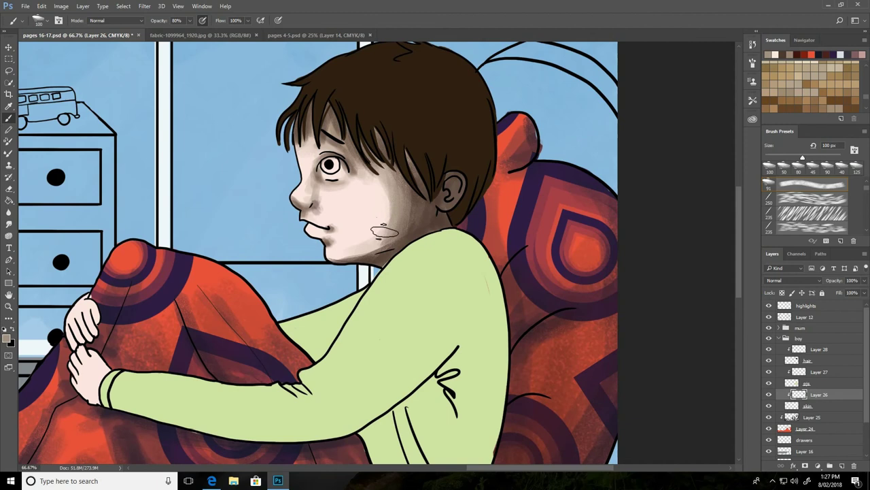
left_click_drag(381, 184, 353, 252)
key("4")
key("2")
left_click_drag(344, 217, 367, 214)
- Shade the boy's hand, paint his lips pink and smooth the nose and cheek
mouse_move(85, 391)
left_mouse_down()
mouse_move(89, 323)
mouse_move(82, 367)
left_mouse_up()
left_click(85, 384, "alt")
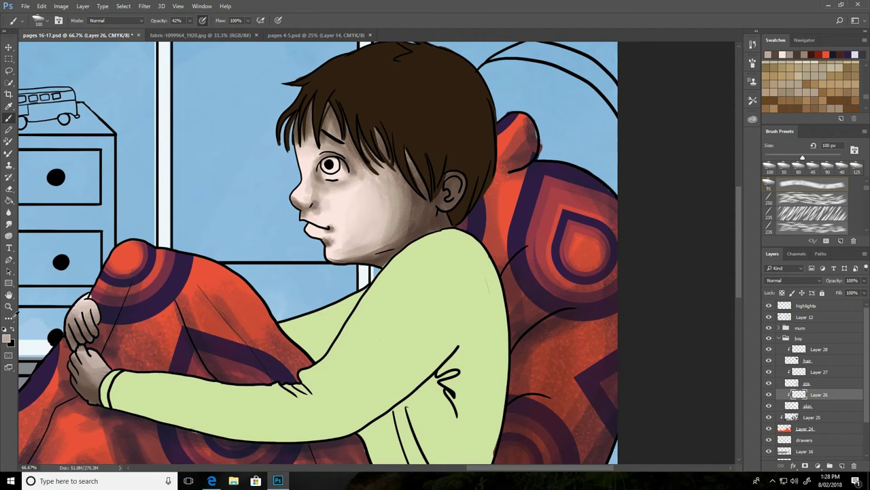
left_click(8, 337)
left_click(522, 120)
left_click_drag(306, 226, 332, 230)
left_click_drag(365, 202, 310, 187)
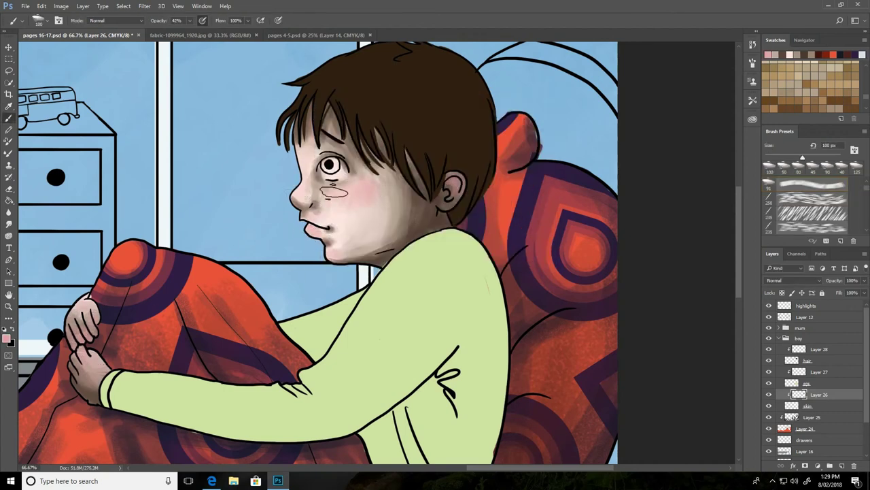
- Adjust the brush tip settings, dab freckles on the boy's cheek and paint his eye
right_click(333, 193)
key("F5")
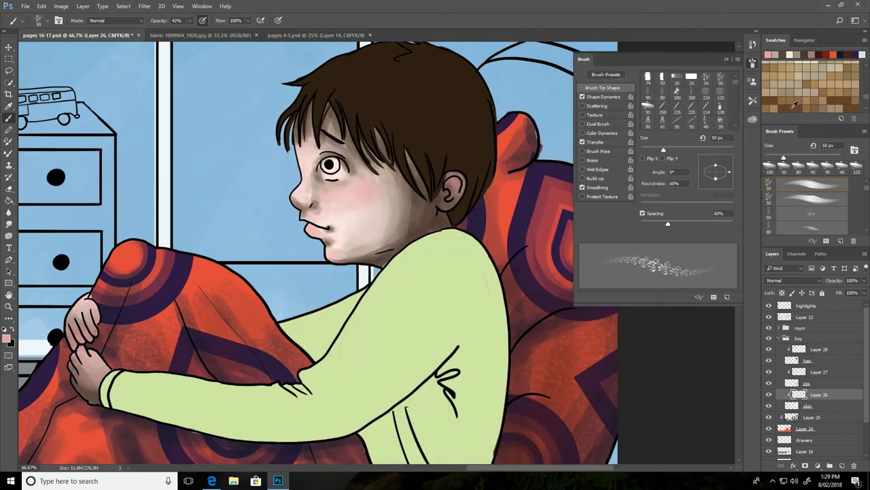
left_click_drag(354, 191, 370, 191)
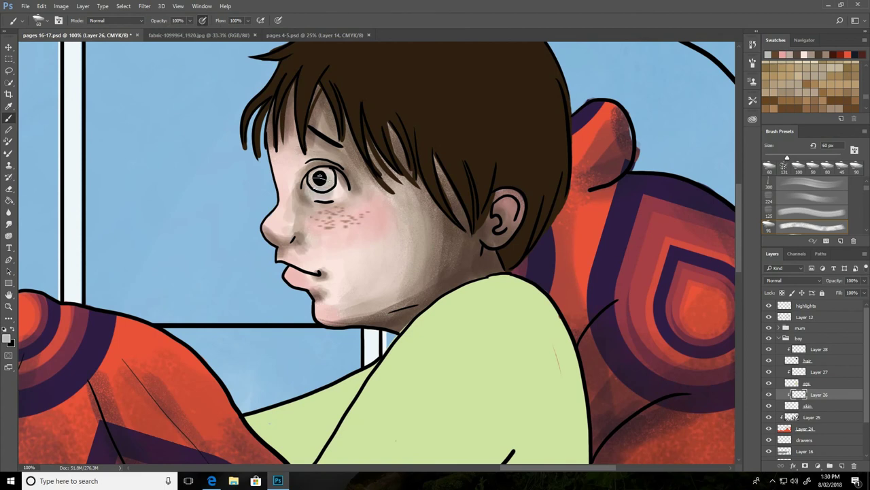
right_click(325, 191)
left_click_drag(309, 178, 340, 181)
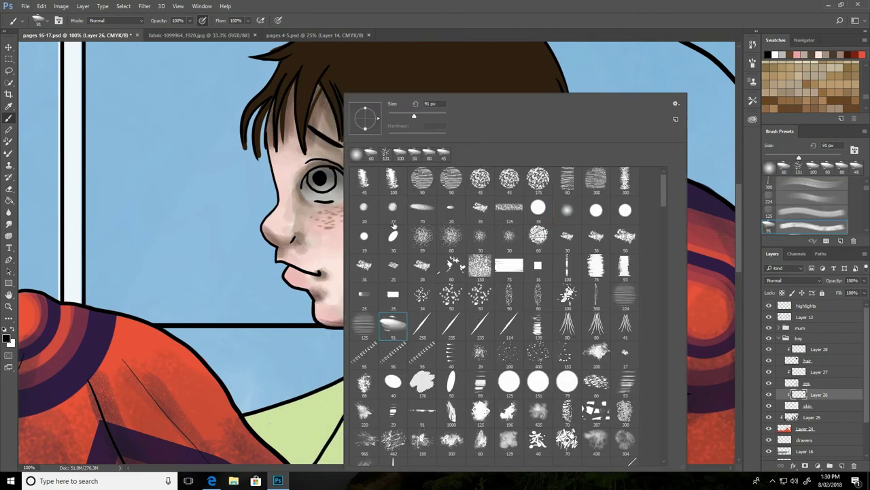
right_click(327, 160)
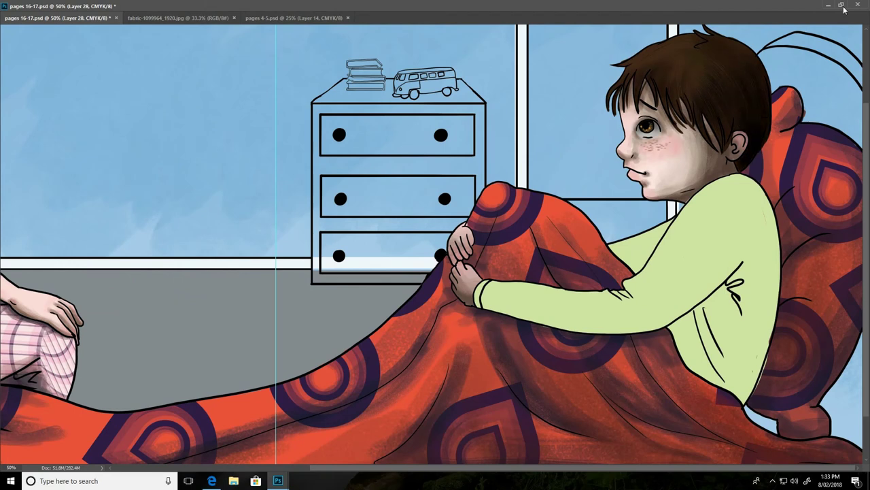
- Restore the full workspace and select Layer 27 for the pajamas
left_click(843, 6)
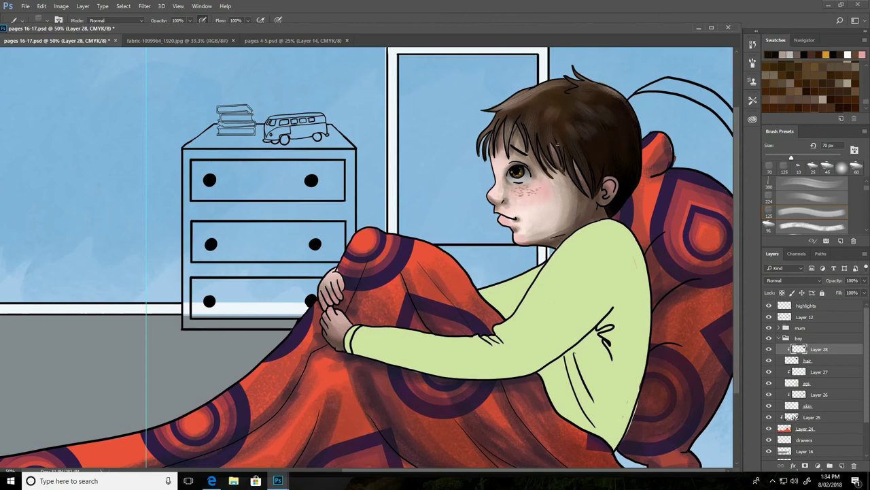
left_click(819, 372)
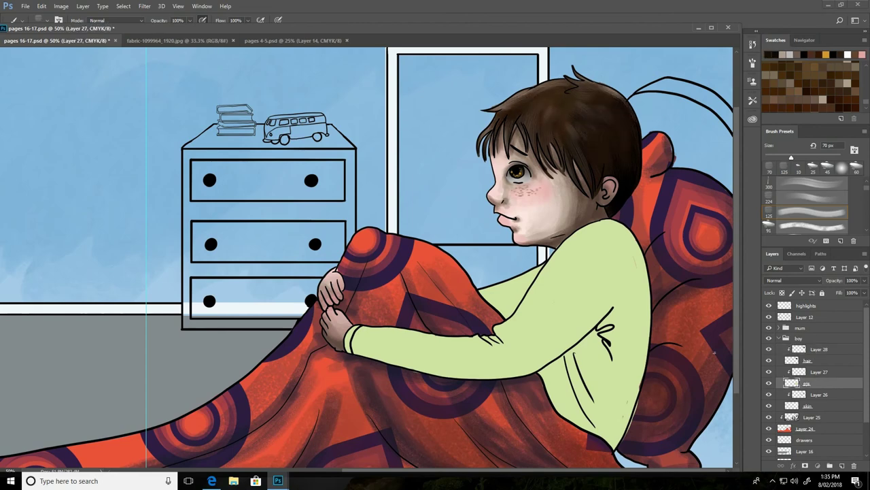
right_click(592, 307)
- Stamp a dark paw print onto the boy's green pajama top
scroll(579, 292, "down", 5)
scroll(580, 292, "down", 5)
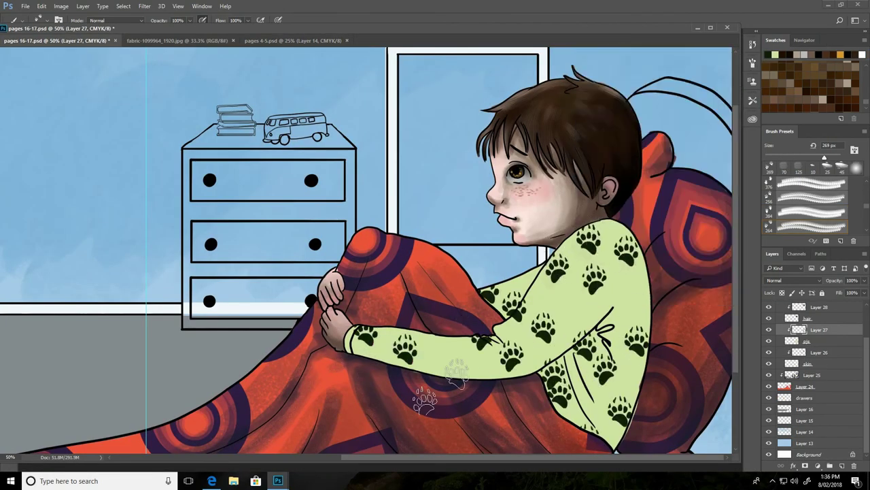
left_click(542, 331)
- Shade the pajama top and sleeve with dark green using the 91 px soft brush
right_click(485, 89)
double_click(515, 314)
left_click_drag(189, 33, 173, 33)
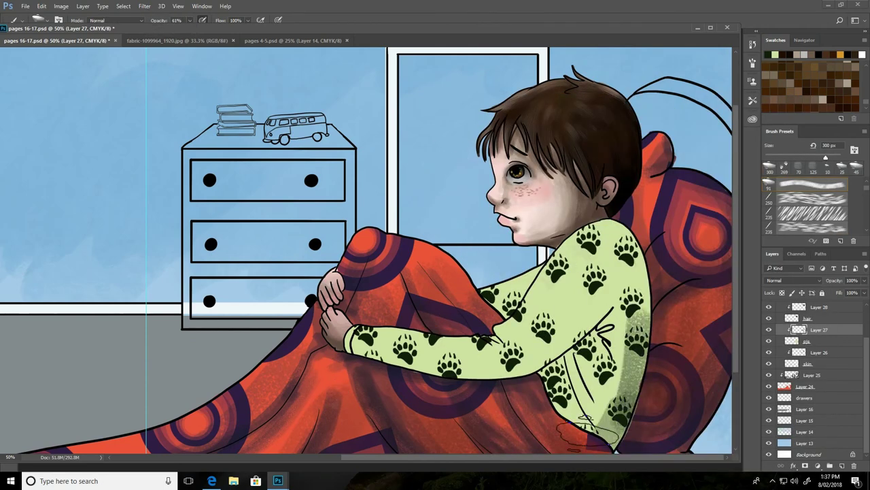
left_click_drag(646, 320, 544, 436)
mouse_move(639, 231)
left_mouse_down()
mouse_move(592, 406)
mouse_move(609, 313)
mouse_move(636, 408)
left_mouse_up()
left_click_drag(585, 442, 530, 350)
- Shade the sleeve underside, top and shirt's right side with 70–125 px brushes, undoing two strokes
key("bracketleft")
key("bracketleft")
key("bracketleft")
left_click_drag(357, 343, 572, 368)
mouse_move(612, 306)
left_mouse_down()
mouse_move(493, 339)
mouse_move(541, 272)
left_mouse_up()
left_click_drag(575, 225, 629, 326)
key("bracketright")
key("bracketright")
key("bracketright")
left_click_drag(599, 224, 612, 320)
key("ctrl+alt+z")
key("ctrl+alt+z")
key("ctrl+alt+z")
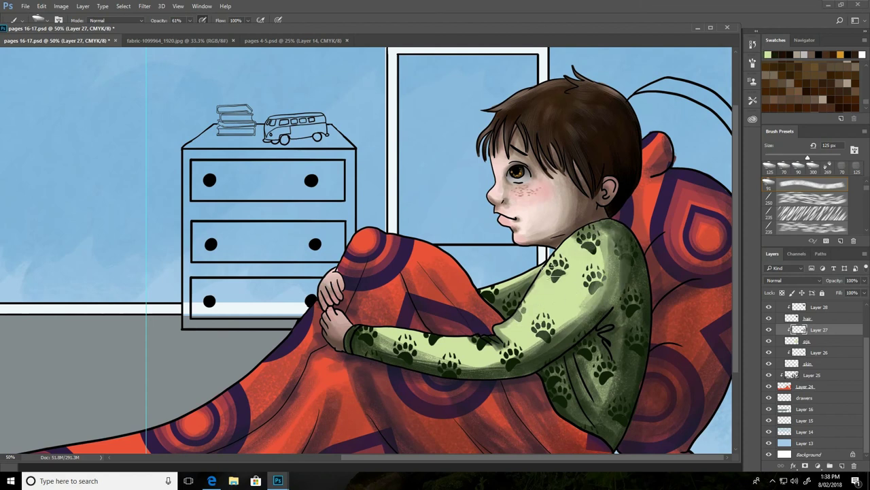
key("ctrl+alt+z")
- Paint a lighter green patch on the sleeve, then select Layer 26
left_click(859, 55)
left_click_drag(551, 259, 510, 326)
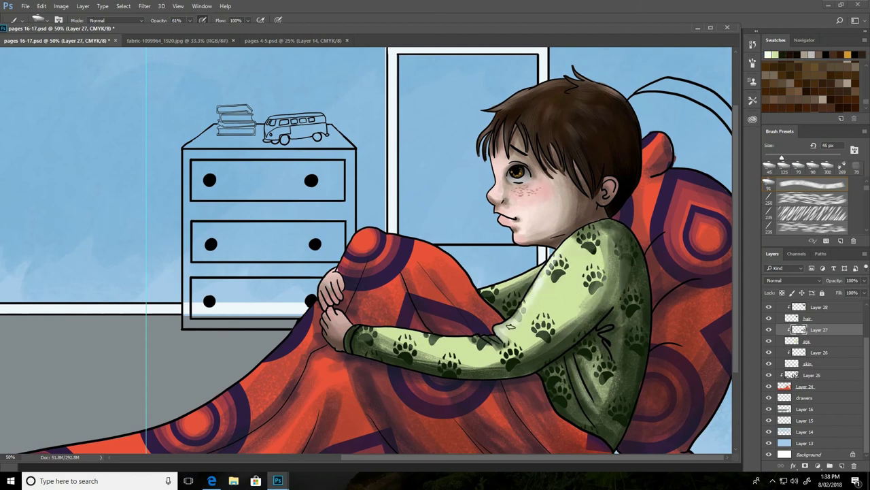
left_click(816, 352)
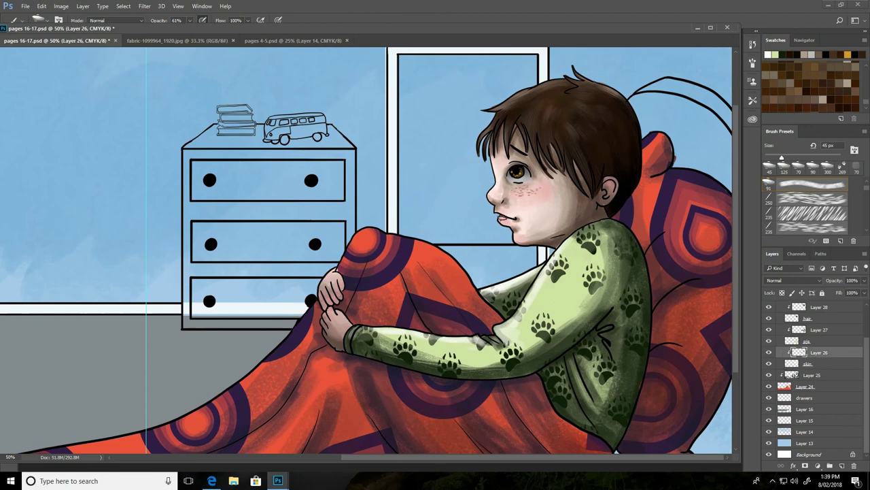